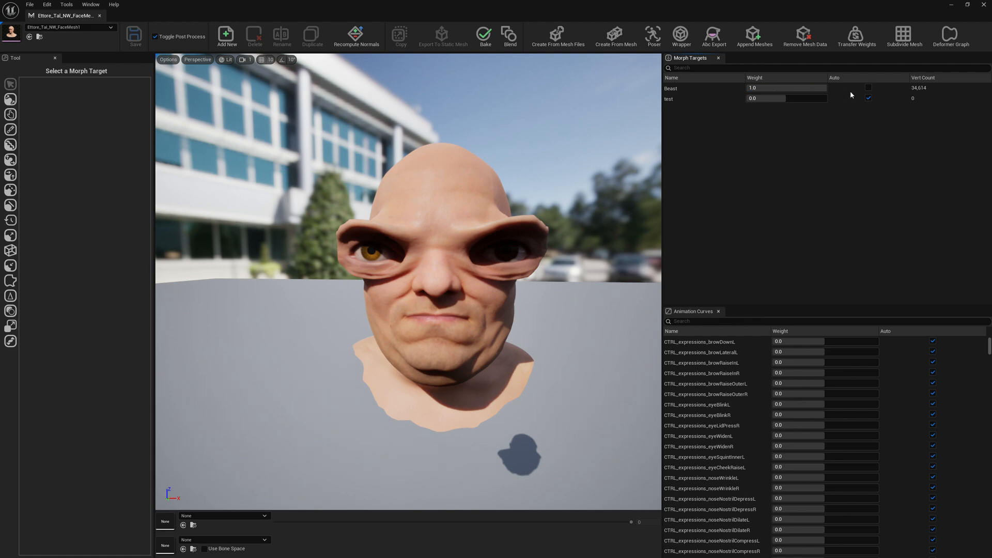
- Preview the Beast morph target by switching its weight between the neutral face and full strength, ending with the weight on automatic
click(869, 88)
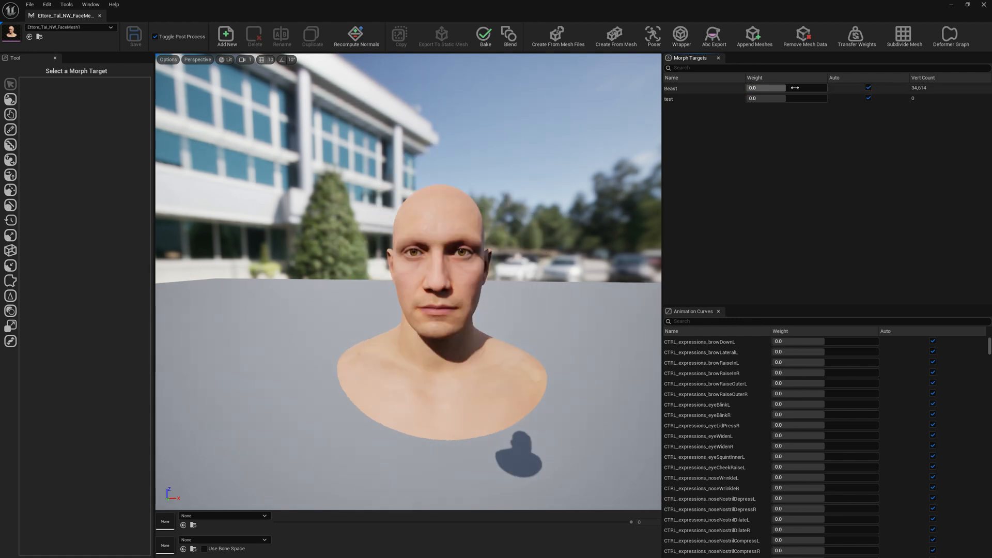
drag(787, 88, 827, 88)
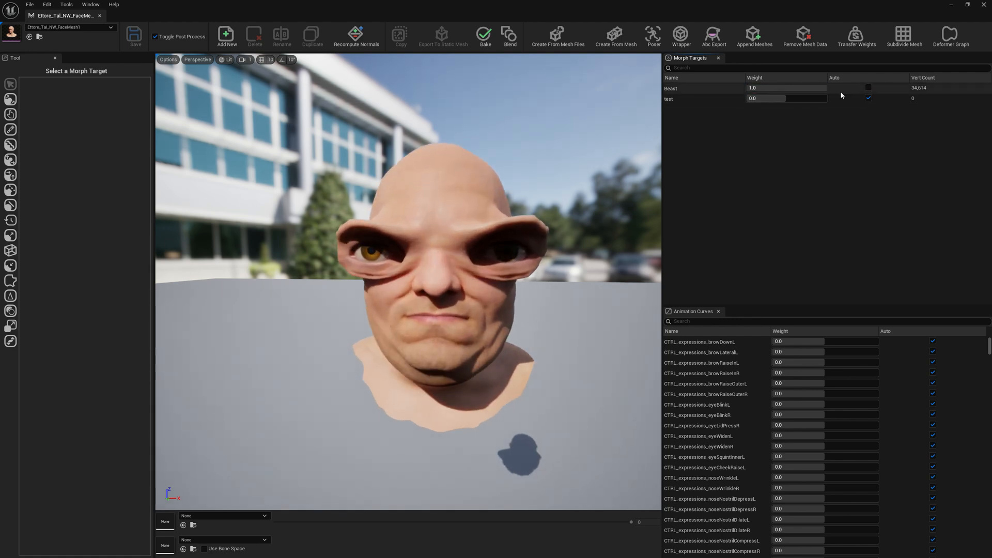
click(870, 88)
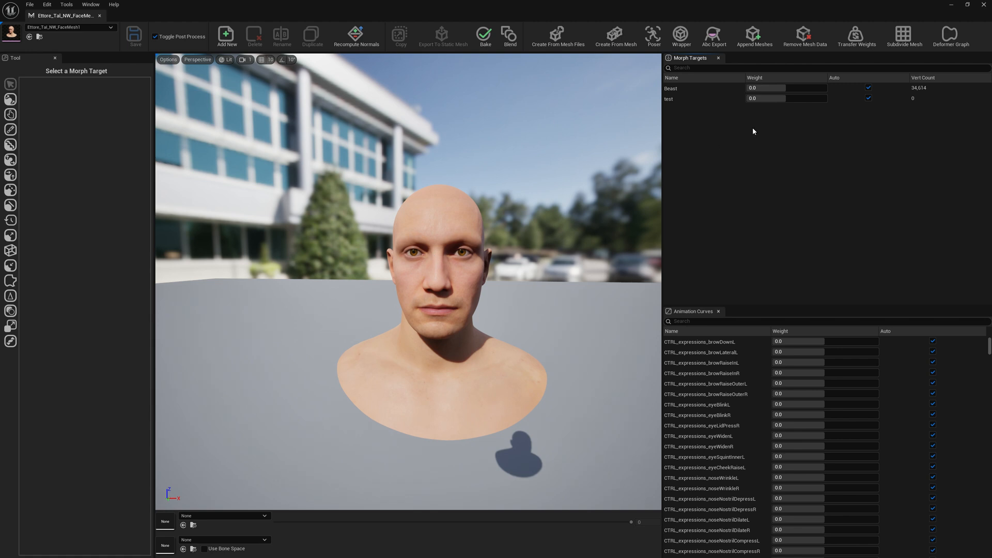
drag(778, 88, 827, 88)
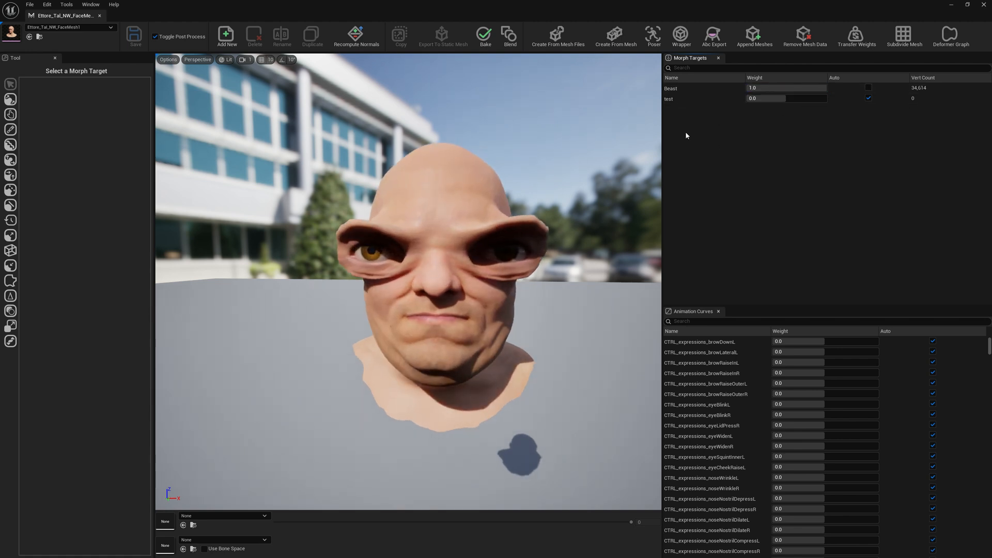
click(870, 88)
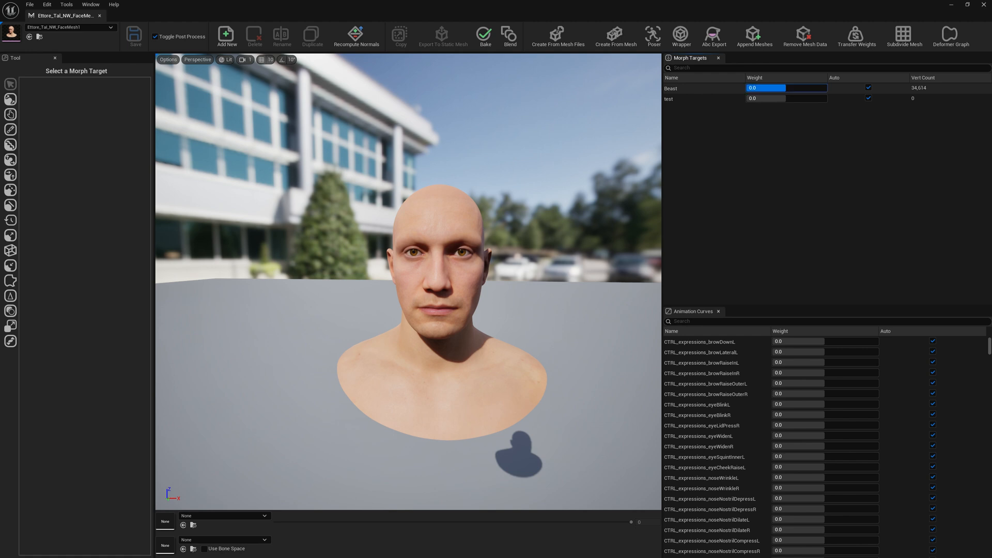
drag(770, 88, 822, 88)
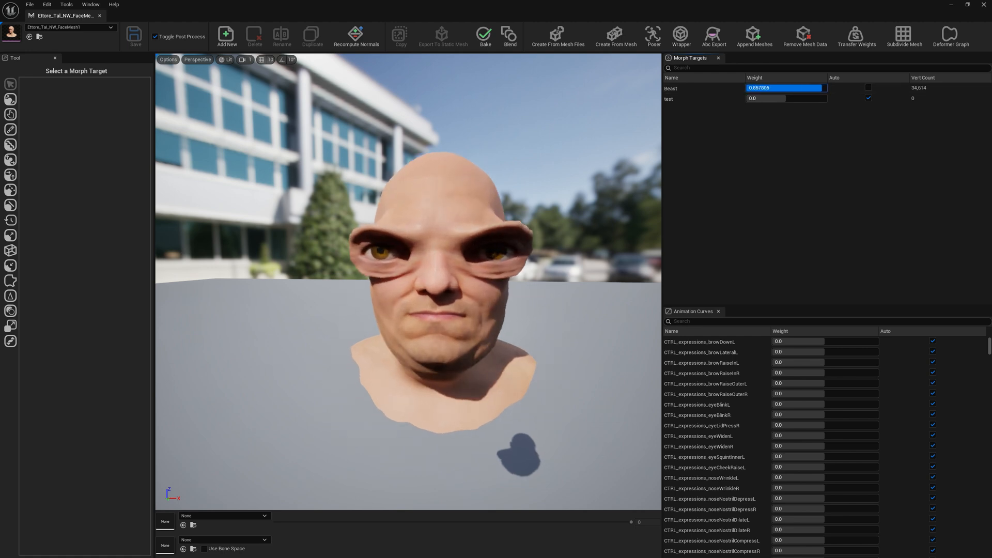
click(869, 87)
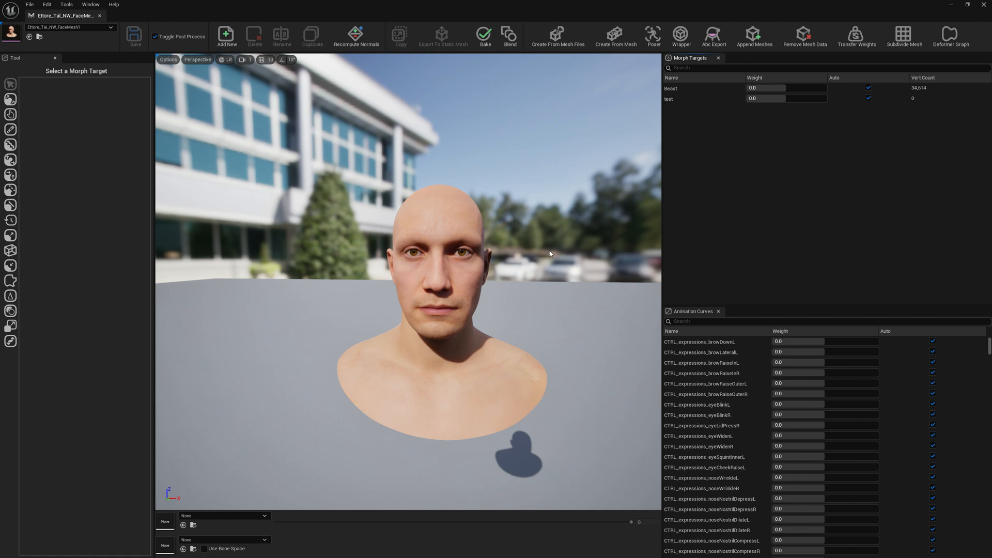
- Open the test morph target with the Move tool and enable mask selection with a brush size of 0.092
click(694, 102)
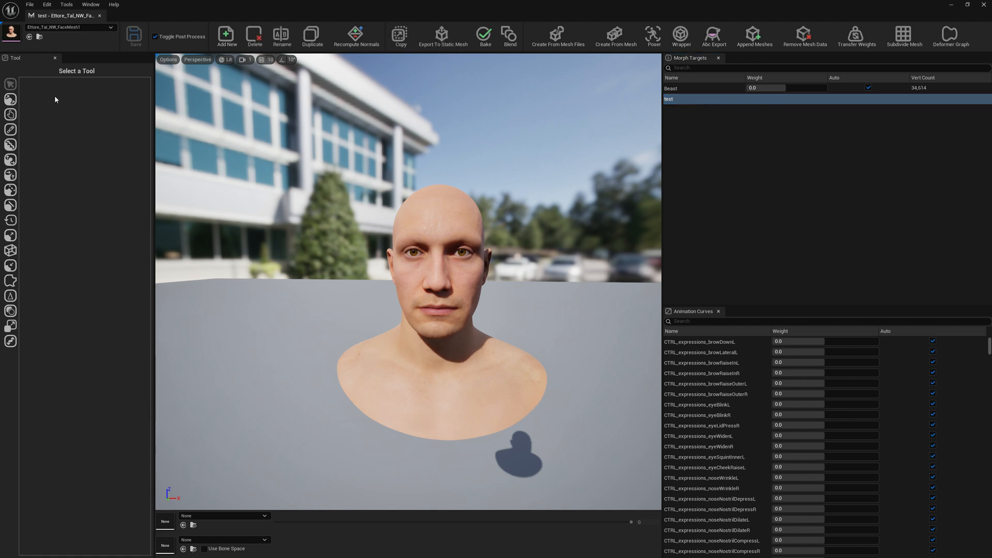
click(10, 100)
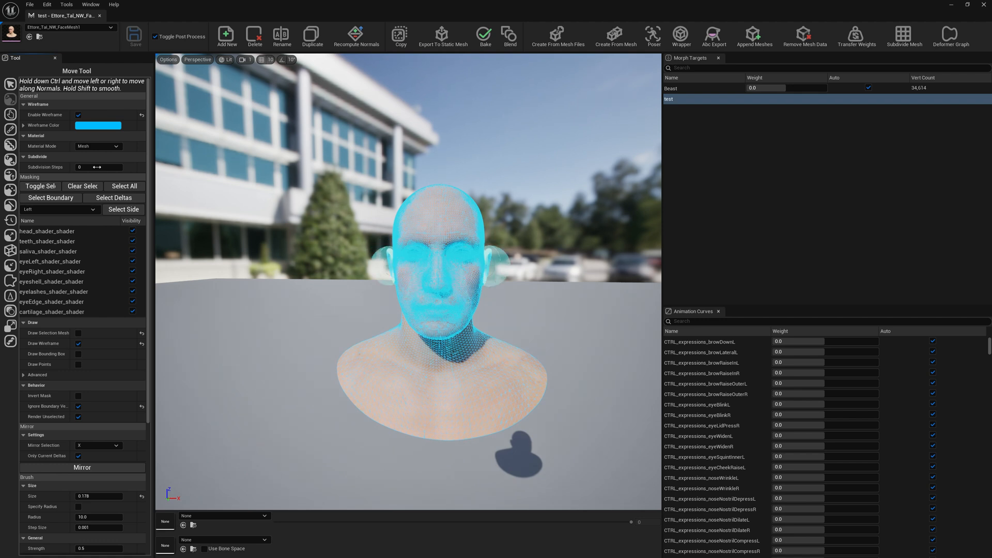
scroll(432, 297, up, 5)
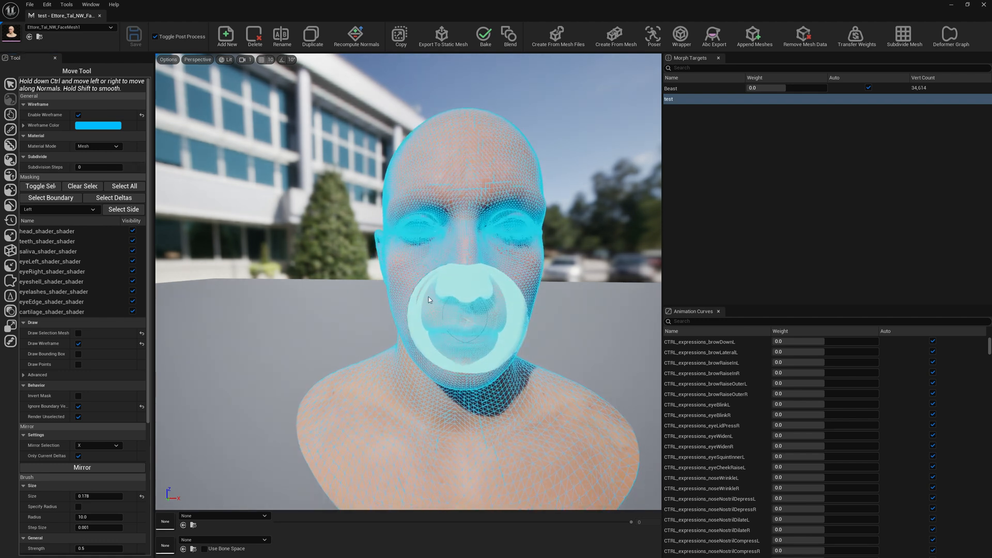
click(51, 187)
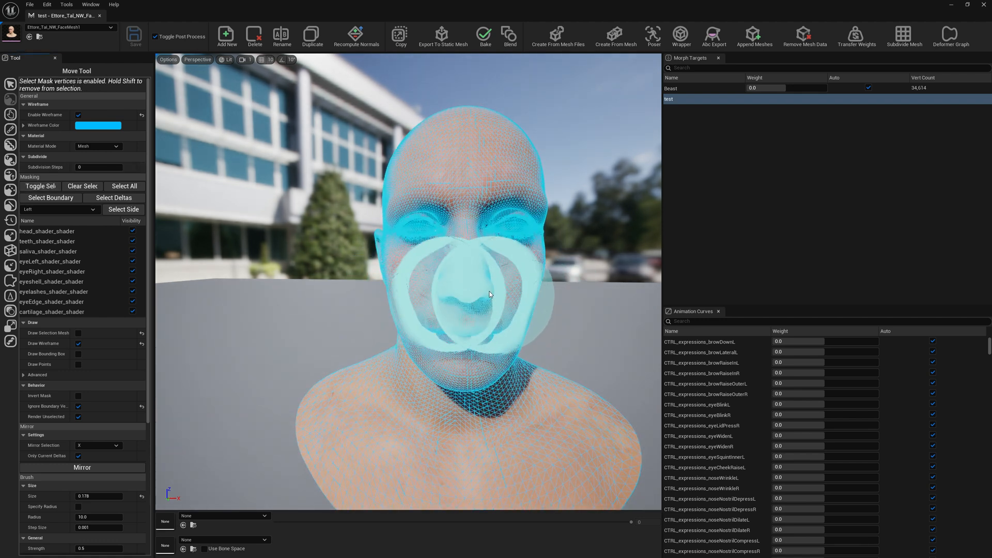
drag(489, 290, 458, 291)
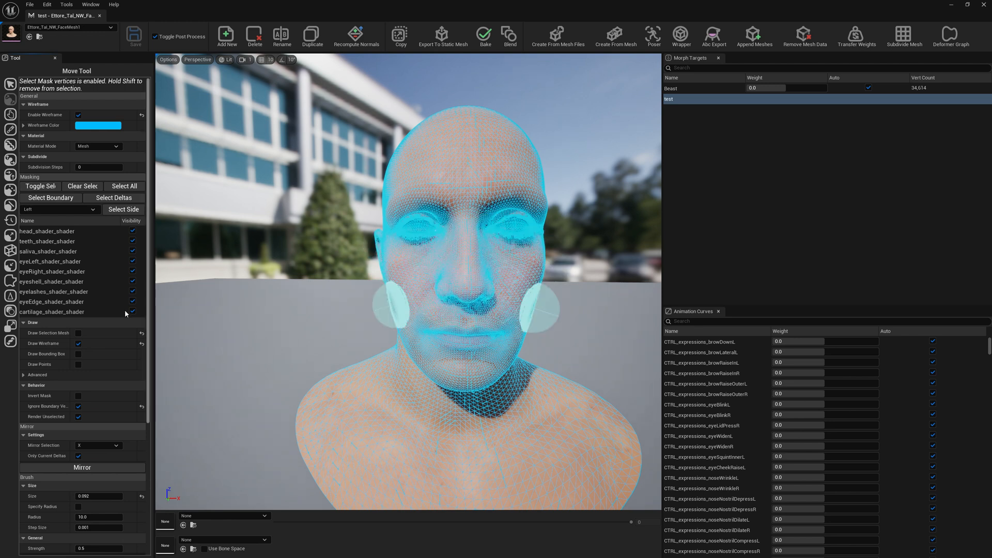
- Paint a symmetrical mask selection over both cheeks, the nose and the area above the upper lip
scroll(89, 310, down, 5)
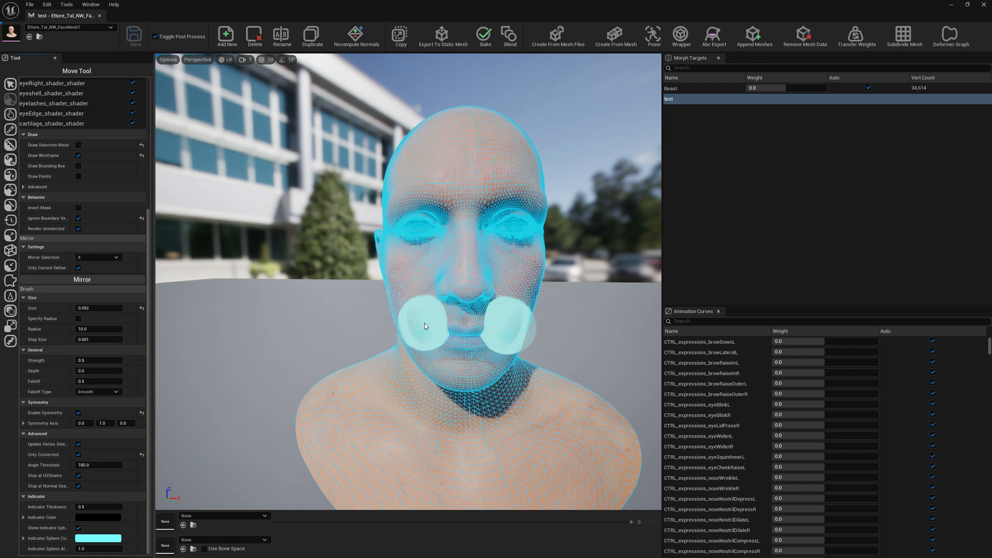
scroll(466, 292, up, 2)
scroll(467, 290, up, 5)
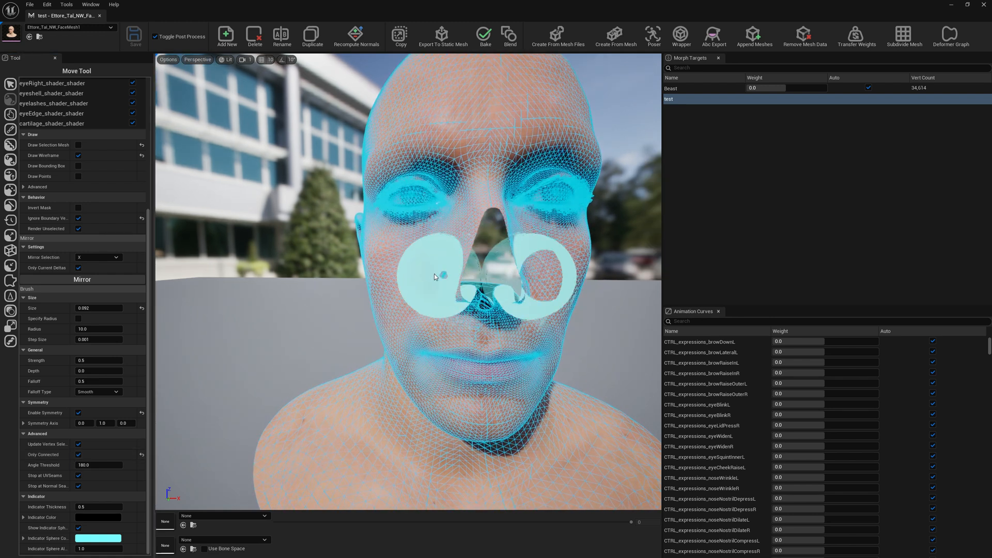
mouse_move(426, 264)
mouse_down()
mouse_move(389, 285)
mouse_move(399, 301)
mouse_move(421, 303)
mouse_move(405, 281)
mouse_move(448, 268)
mouse_move(417, 262)
mouse_move(421, 288)
mouse_move(472, 298)
mouse_move(494, 286)
mouse_move(436, 257)
mouse_move(408, 262)
mouse_move(432, 287)
mouse_move(478, 274)
mouse_move(440, 283)
mouse_up()
scroll(441, 283, down, 4)
middle_drag(441, 283, 487, 285)
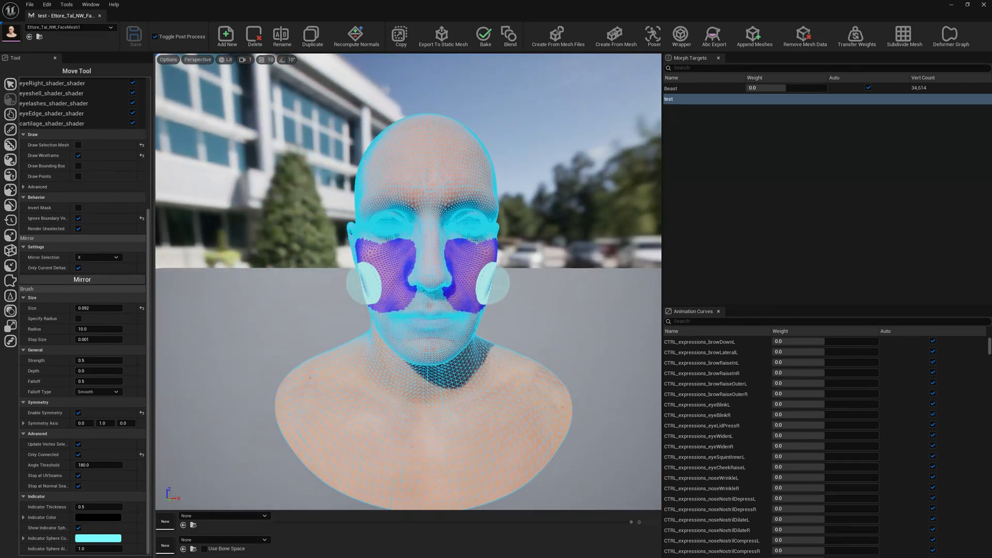
scroll(487, 286, up, 4)
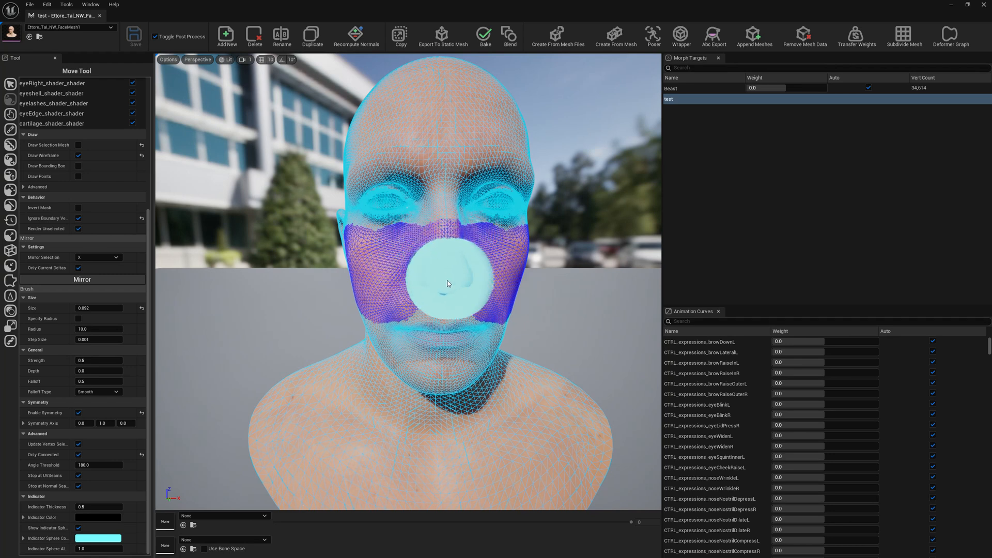
mouse_move(484, 287)
alt+mouse_down()
mouse_move(341, 289)
mouse_move(445, 292)
alt+mouse_up()
alt+drag(433, 342, 511, 333)
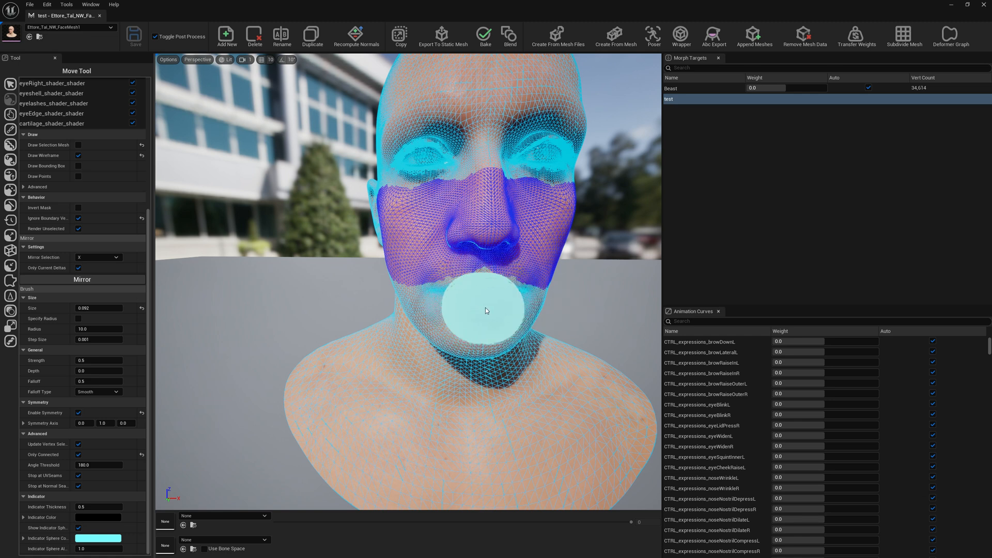
mouse_move(443, 293)
alt+mouse_down()
mouse_move(356, 295)
mouse_move(450, 295)
mouse_move(486, 279)
mouse_move(543, 286)
mouse_move(564, 305)
mouse_move(382, 308)
mouse_move(426, 287)
alt+mouse_up()
- Save the painted mask selection as MaskSelection1 in the MaskSelections folder
click(47, 4)
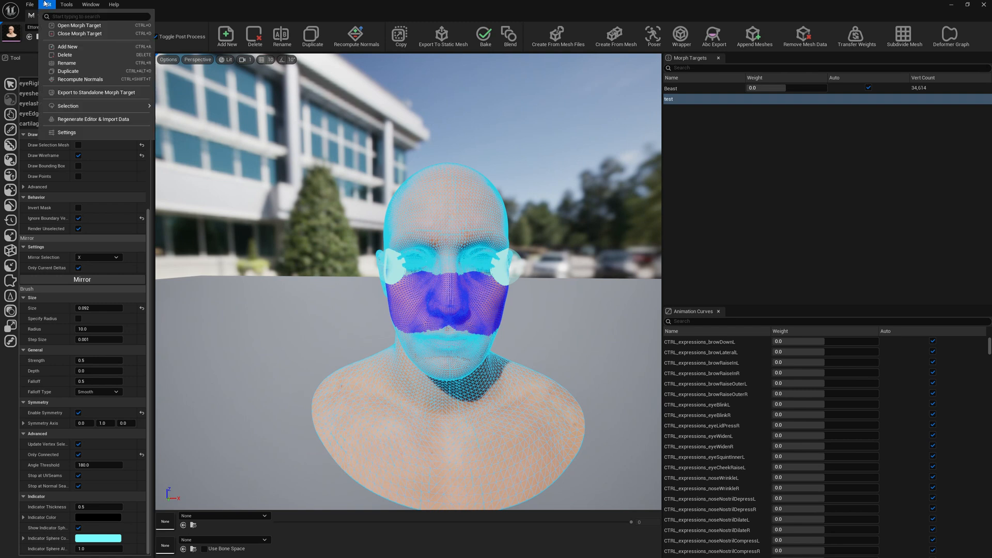
mouse_move(76, 110)
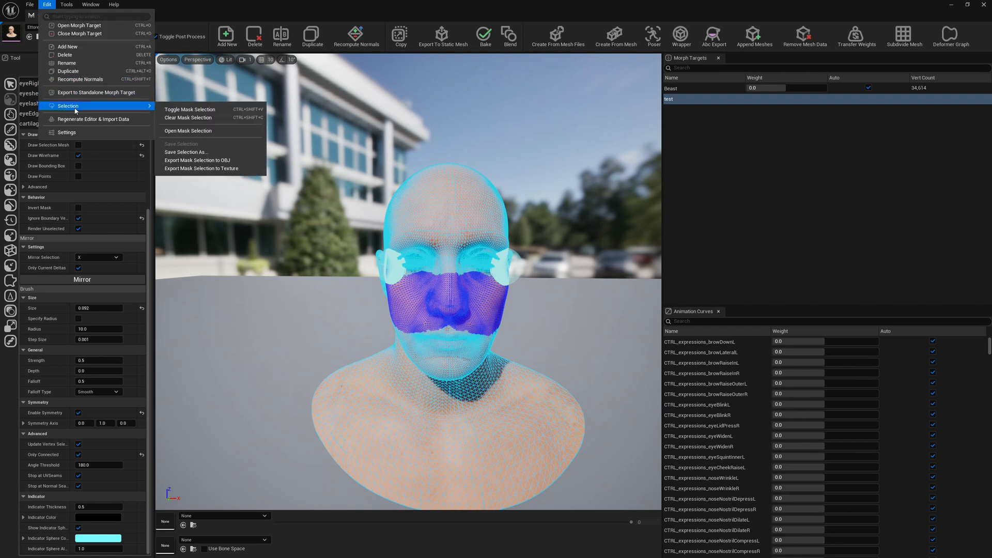
click(192, 152)
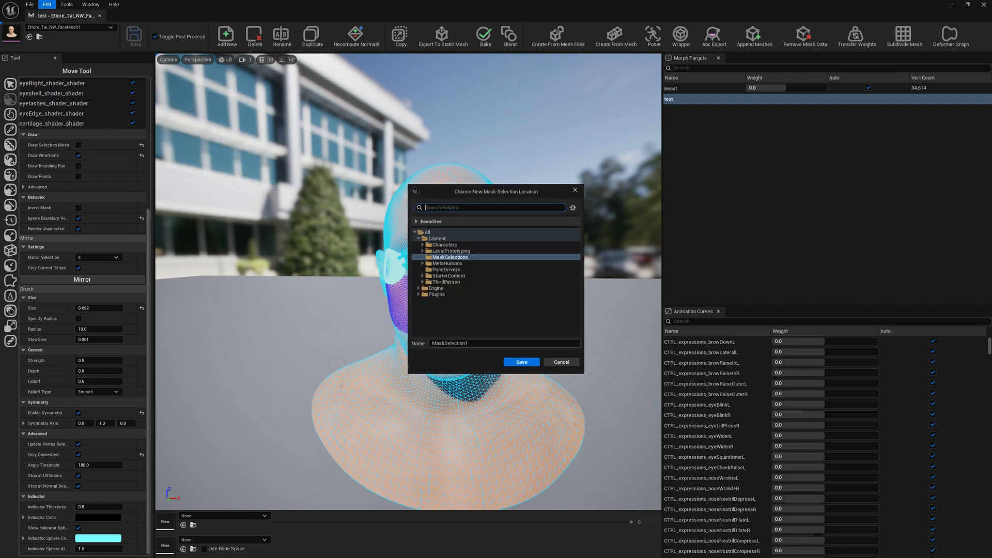
click(521, 362)
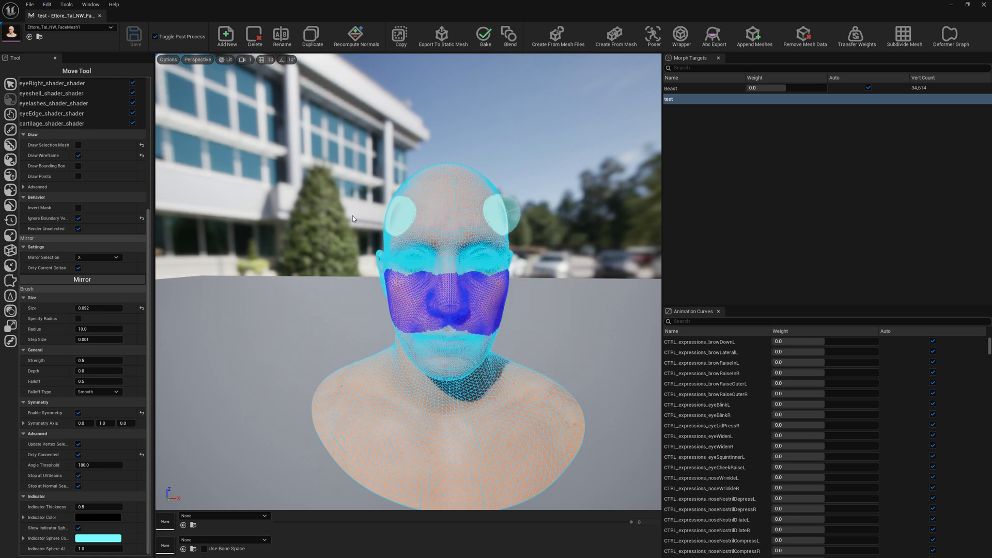
- Close the test morph target and start Subdivide Mesh on the face mesh
right_click(706, 99)
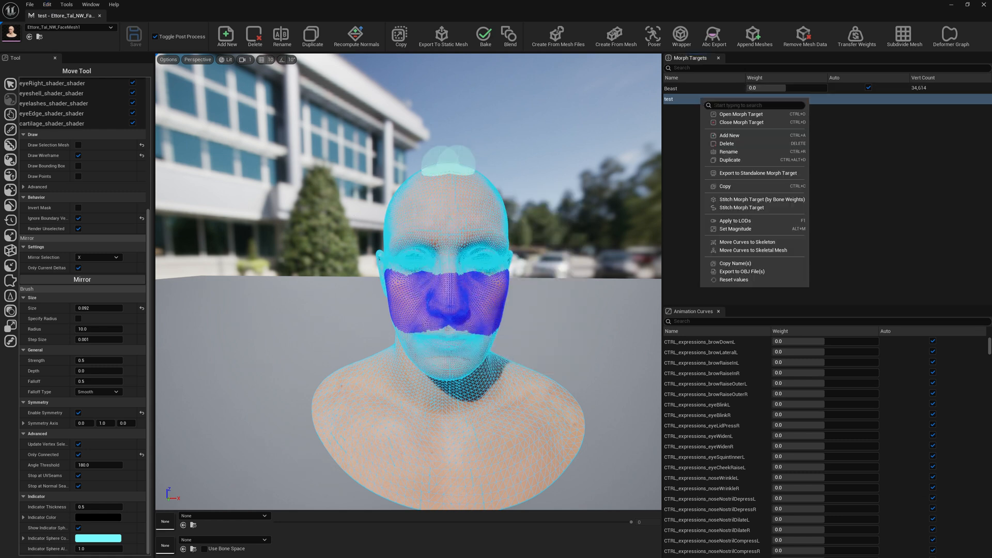
click(713, 122)
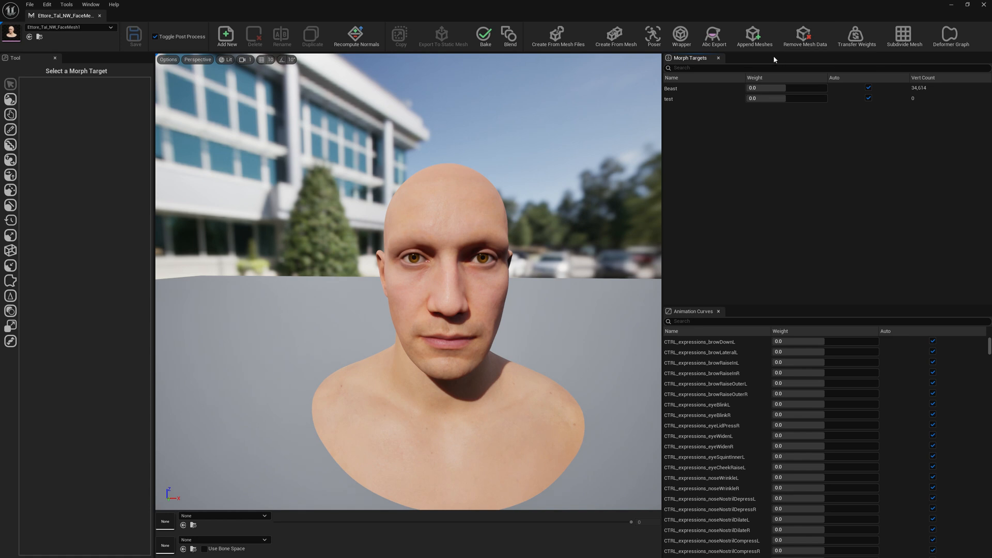
click(905, 35)
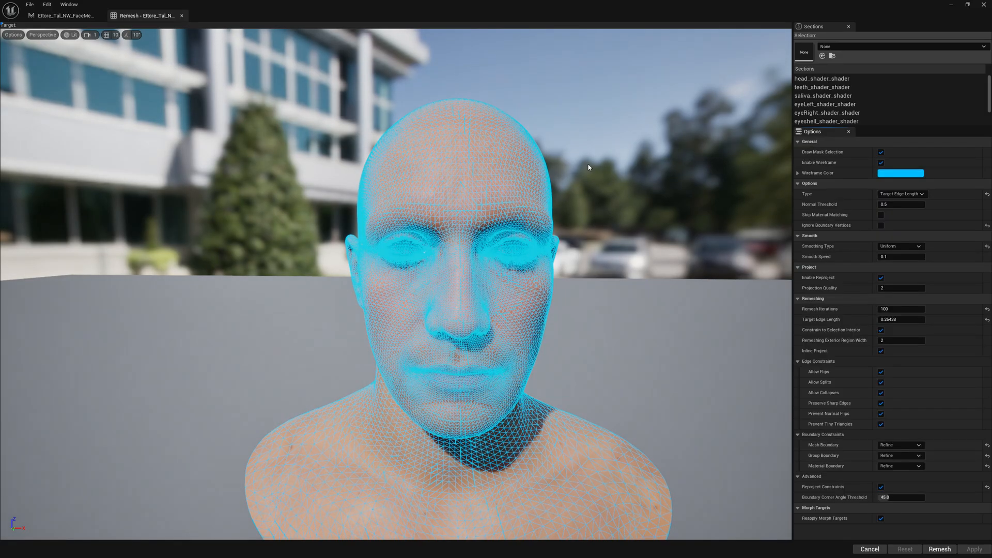
- Load MaskSelection1 as the selection for remeshing and inspect the masked area on the face
click(828, 47)
click(871, 152)
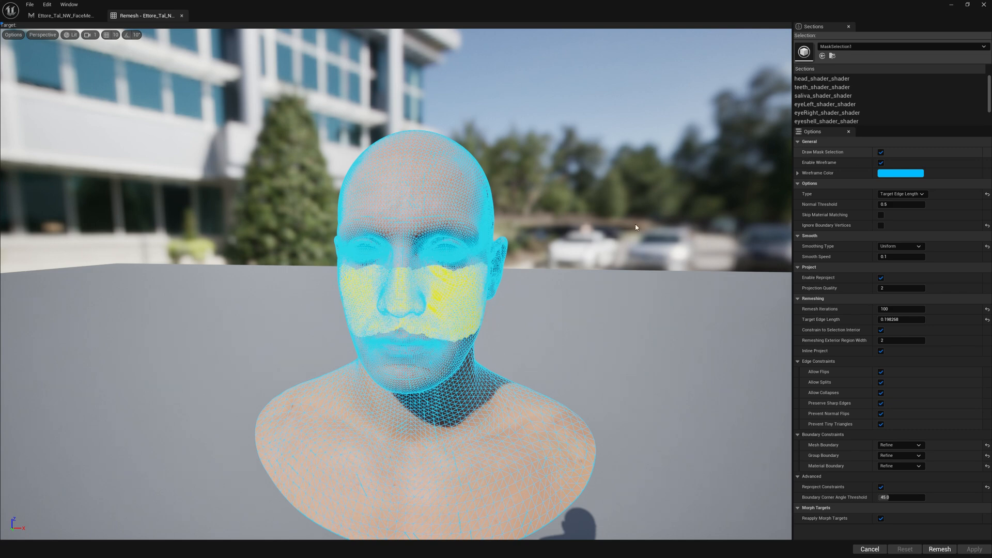
alt+drag(432, 279, 311, 278)
alt+middle_drag(433, 279, 364, 278)
scroll(396, 279, up, 1)
alt+drag(605, 197, 703, 195)
scroll(517, 279, down, 3)
middle_drag(516, 279, 380, 279)
- Switch the remesh type to Subdivision and back to Target Edge Length to compare their options
click(898, 194)
click(898, 202)
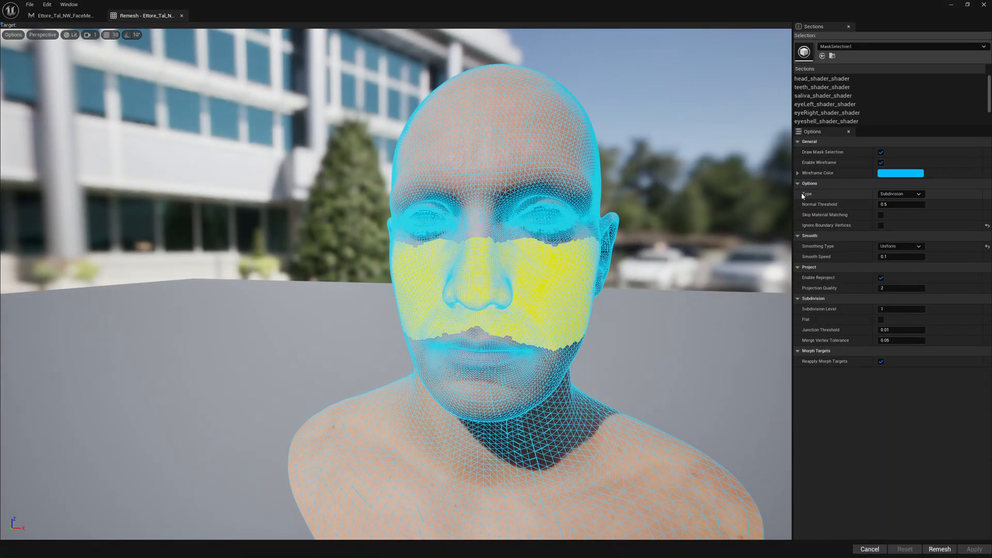
click(889, 195)
click(901, 215)
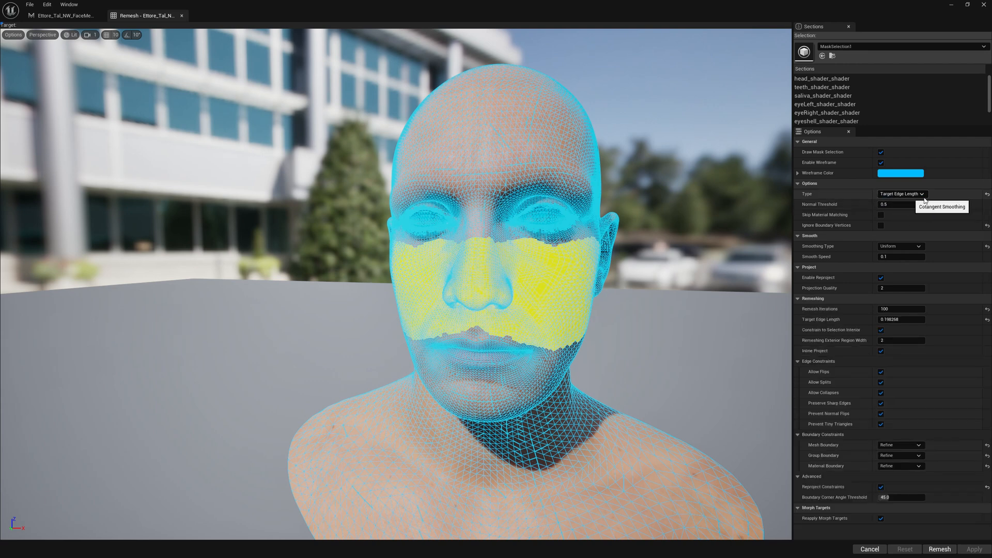
- Enable Ignore Boundary Vertices and check the available smoothing types, keeping Uniform
mouse_move(662, 232)
alt+mouse_down()
mouse_move(615, 234)
mouse_move(671, 231)
alt+mouse_up()
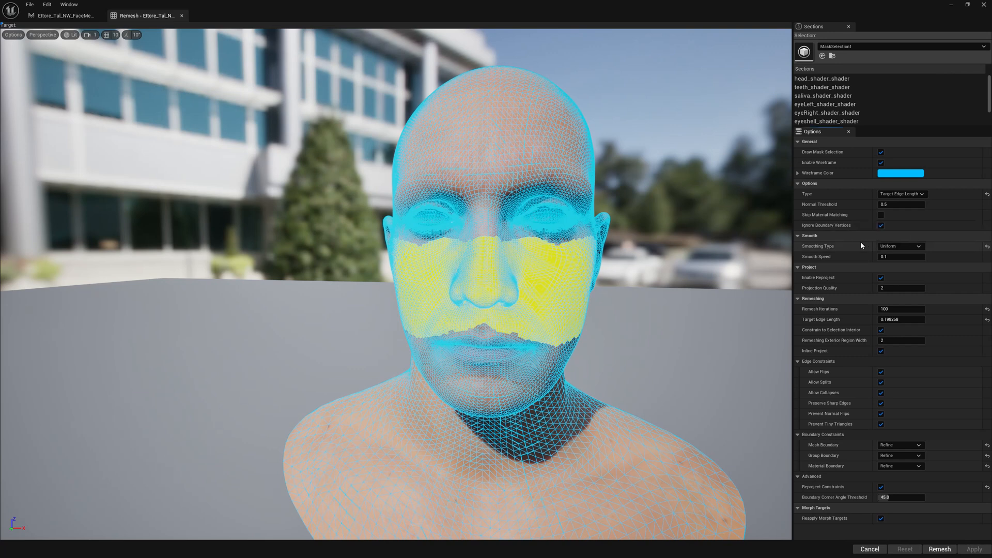
click(895, 247)
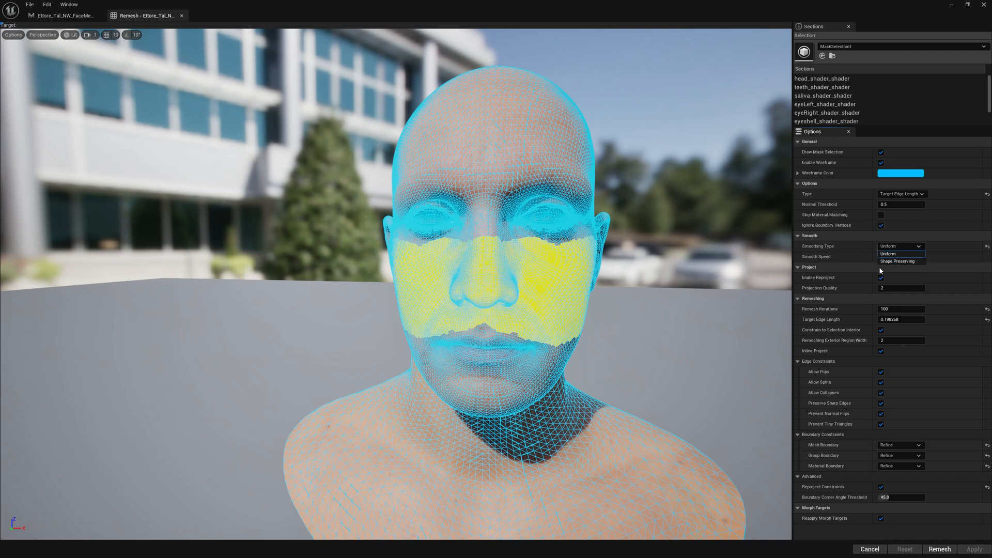
click(837, 247)
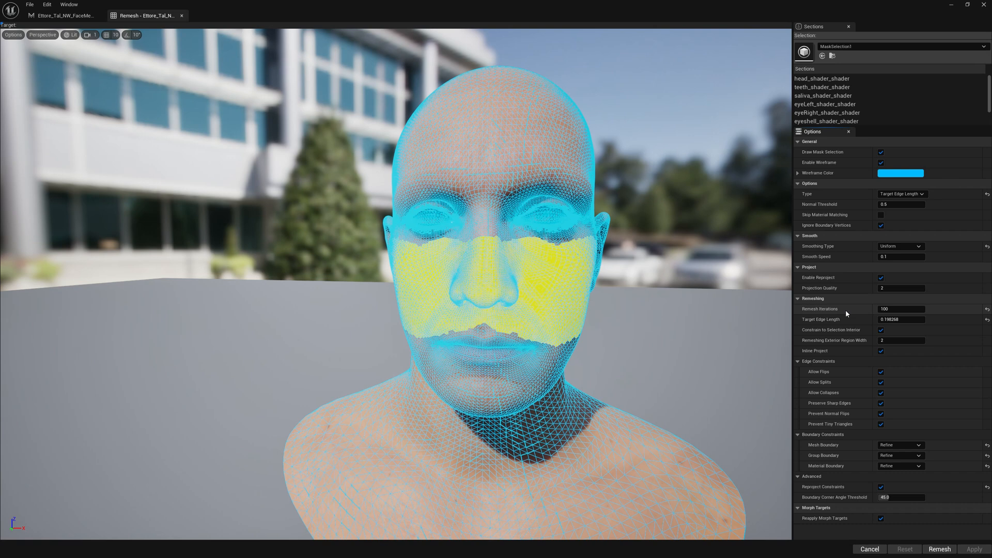
- Reset the mesh, group and material boundary constraints to Free and turn off Reproject Constraints
click(988, 447)
click(988, 467)
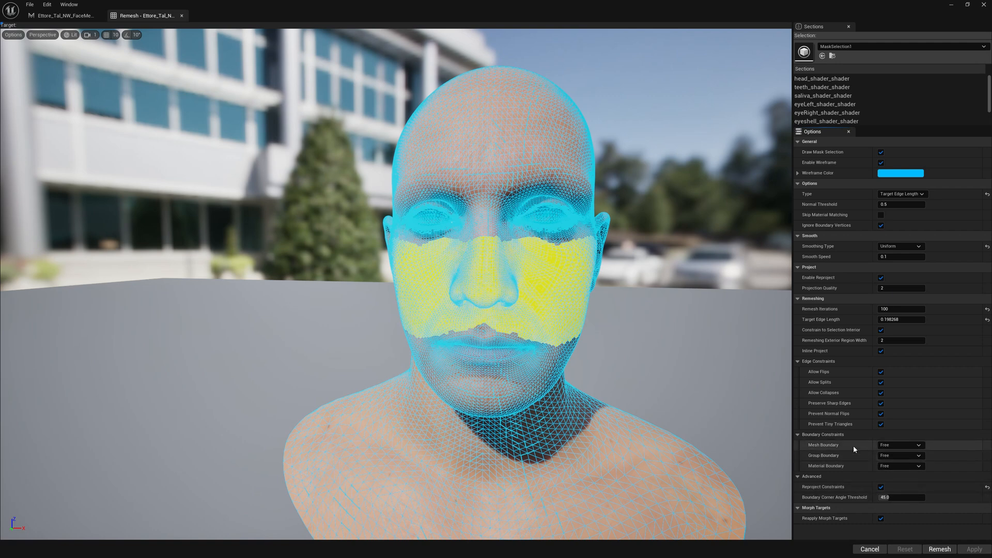
click(987, 487)
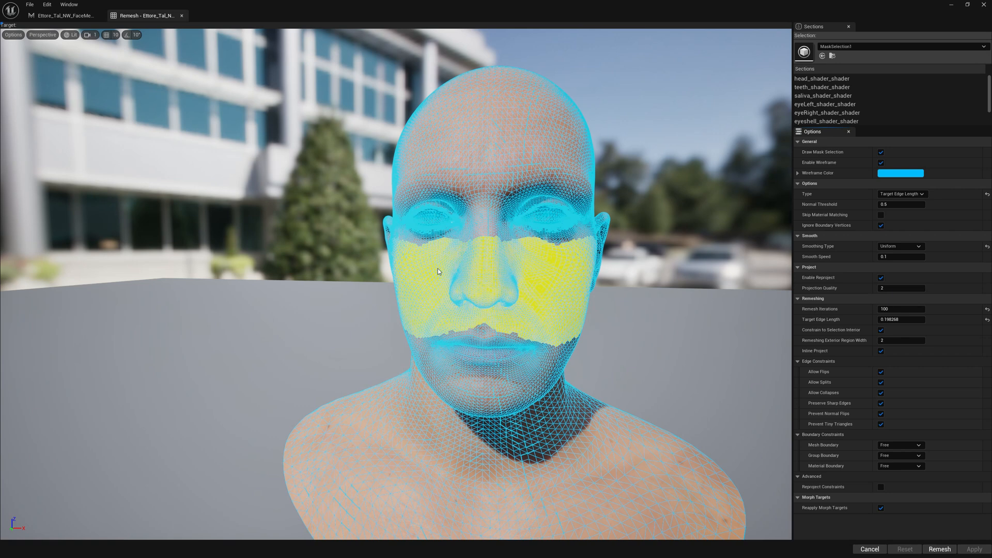
- Set the target edge length for the remesh to 0.3 after viewing the masked area from the side
right_drag(671, 305, 697, 311)
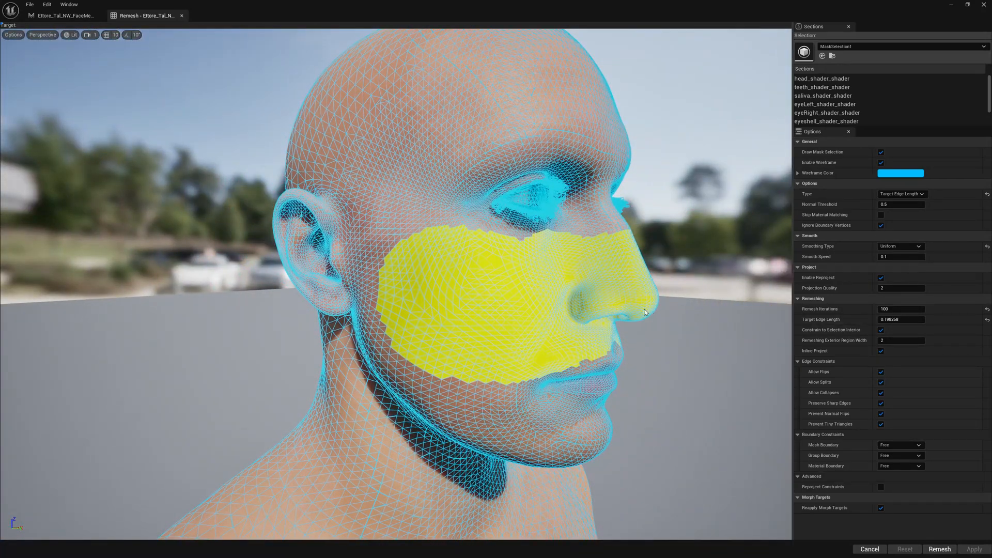
right_drag(603, 305, 609, 305)
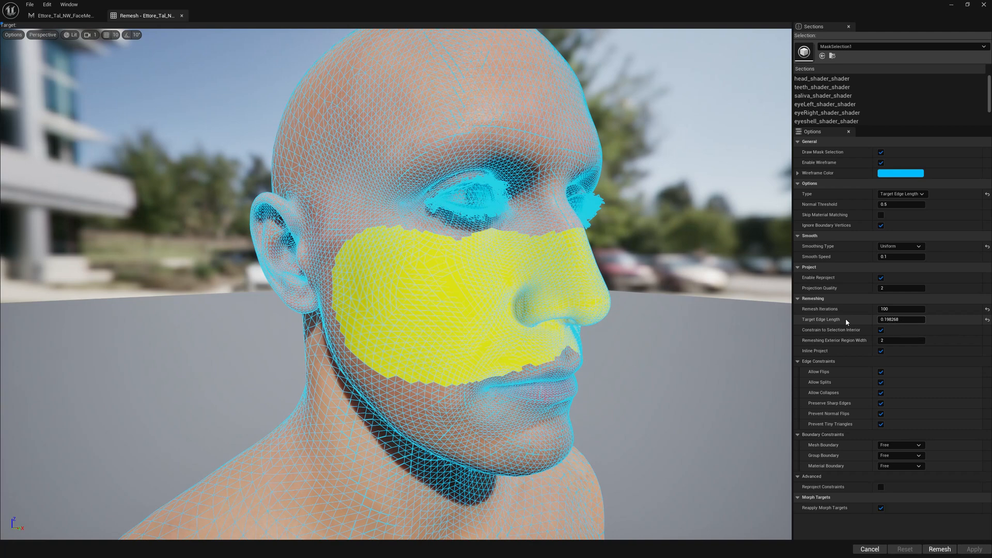
click(894, 320)
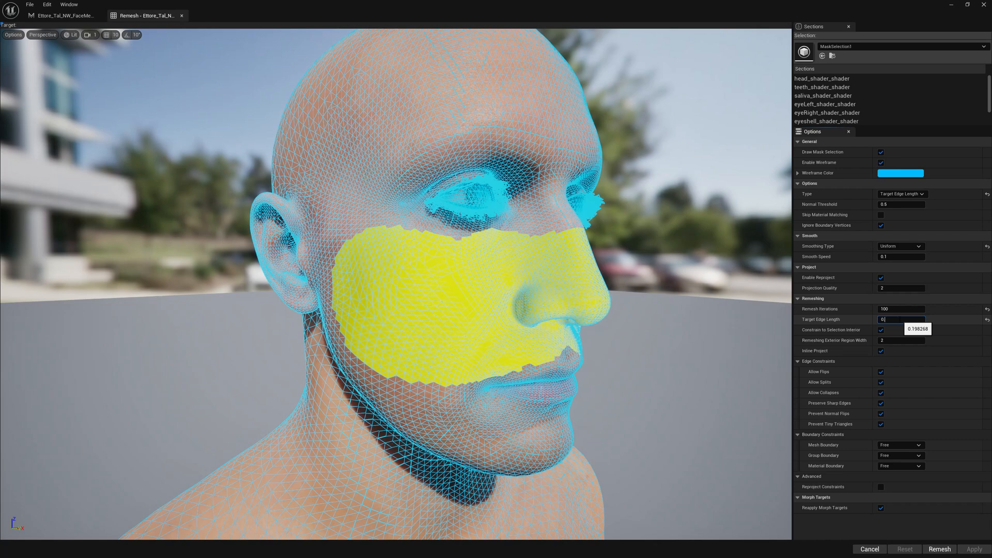
key(Return)
alt+drag(621, 320, 460, 323)
scroll(475, 323, up, 3)
scroll(476, 323, down, 3)
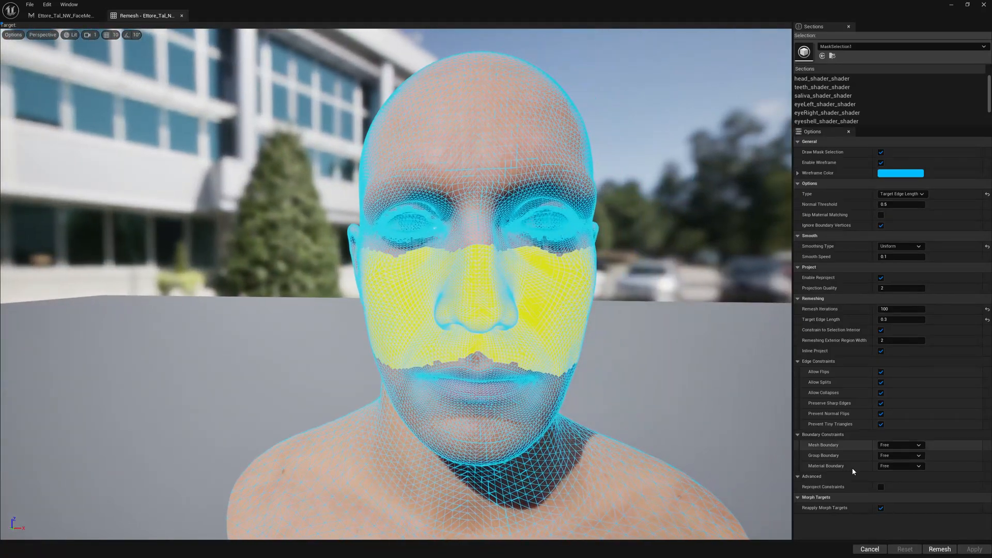
- Remesh the masked mid-face area and inspect the new mesh density from several angles
click(938, 549)
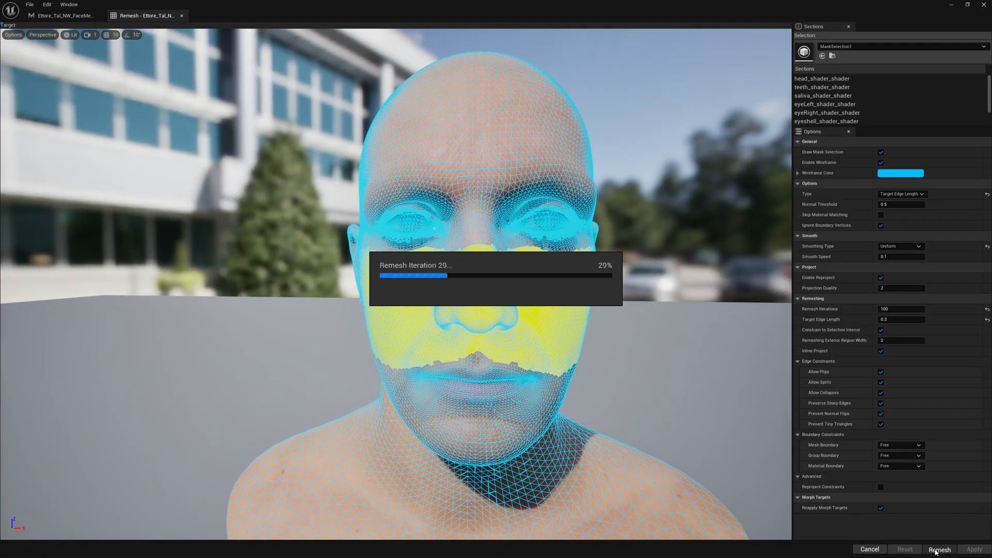
alt+drag(689, 432, 522, 432)
alt+right_drag(522, 432, 470, 432)
alt+drag(470, 432, 693, 432)
mouse_move(693, 432)
alt+right_down()
mouse_move(646, 432)
mouse_move(697, 432)
alt+right_up()
alt+drag(698, 432, 599, 432)
alt+right_drag(600, 432, 553, 432)
- Reset the remesh, try a target edge length of 0.5 on the masked area and inspect it up close
click(906, 549)
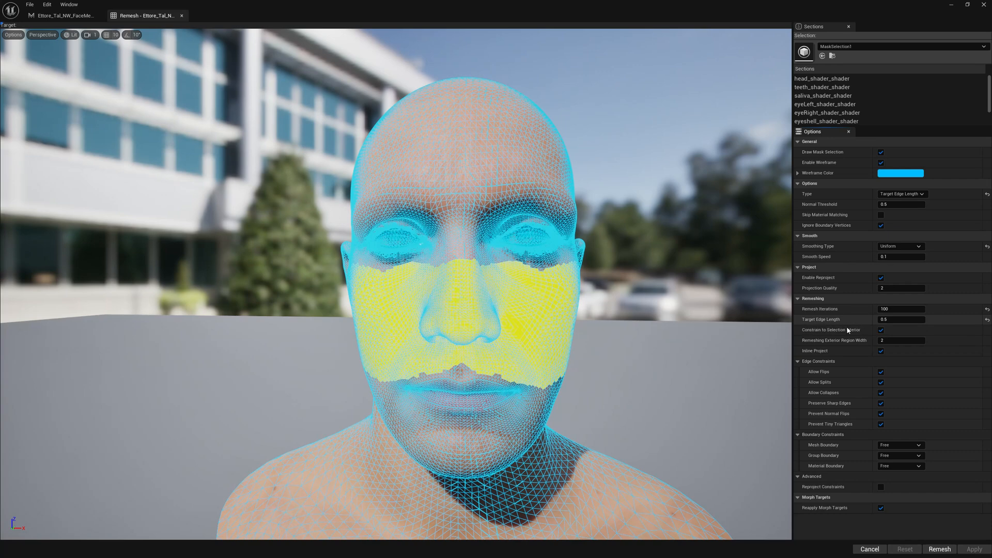
click(940, 549)
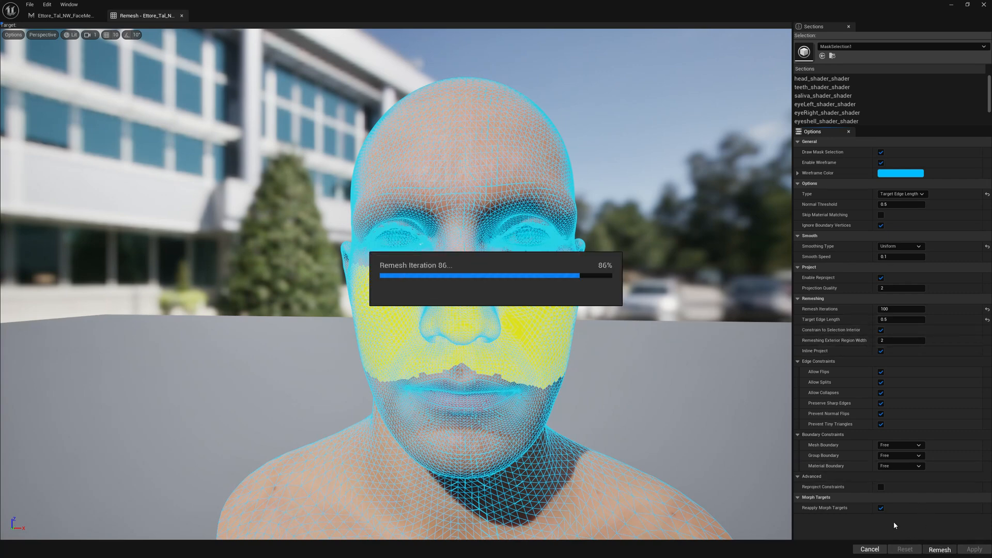
alt+drag(646, 375, 677, 382)
scroll(646, 375, up, 3)
alt+drag(625, 333, 552, 292)
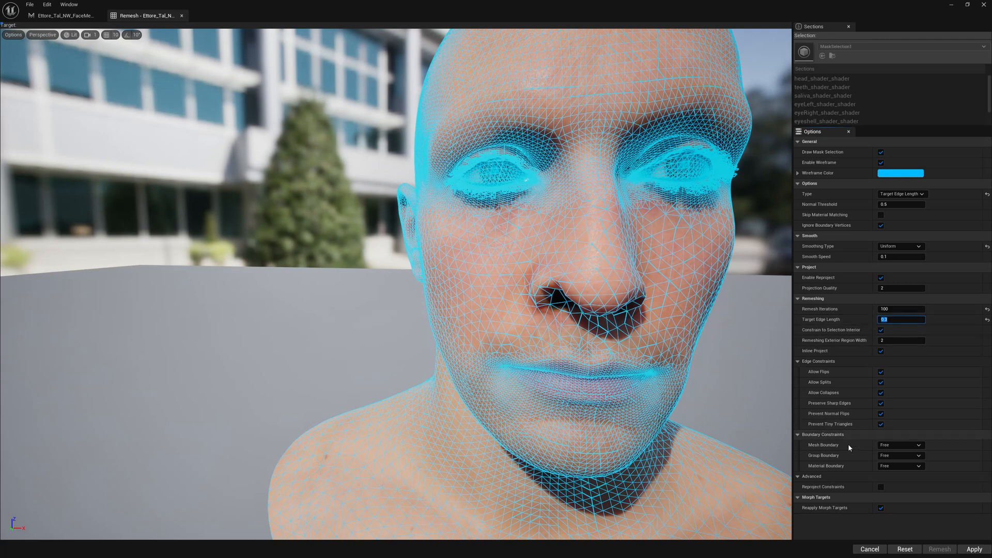
- Reset the mesh and remesh the masked mid-face area with a target edge length of 0.3
click(905, 549)
click(940, 549)
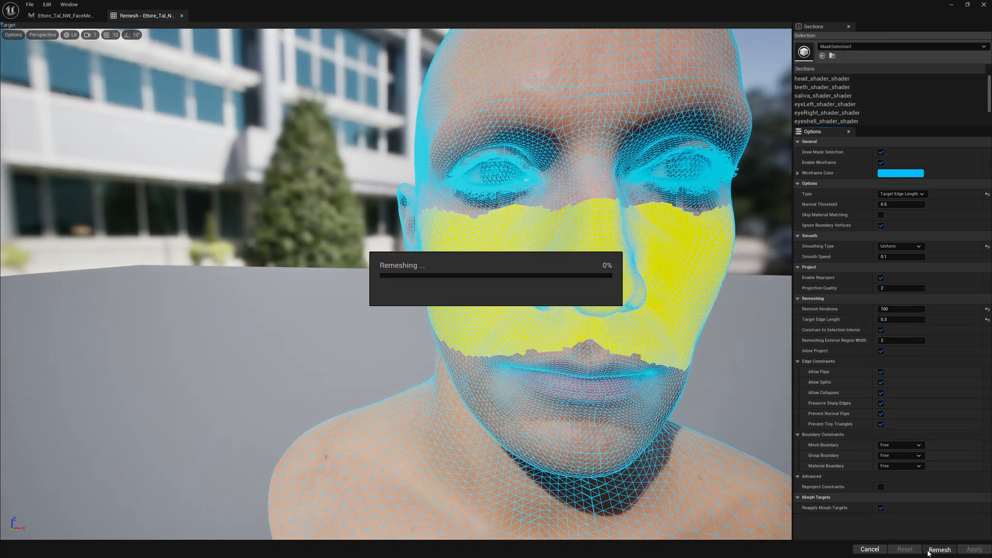
right_drag(602, 346, 739, 322)
right_drag(609, 321, 655, 348)
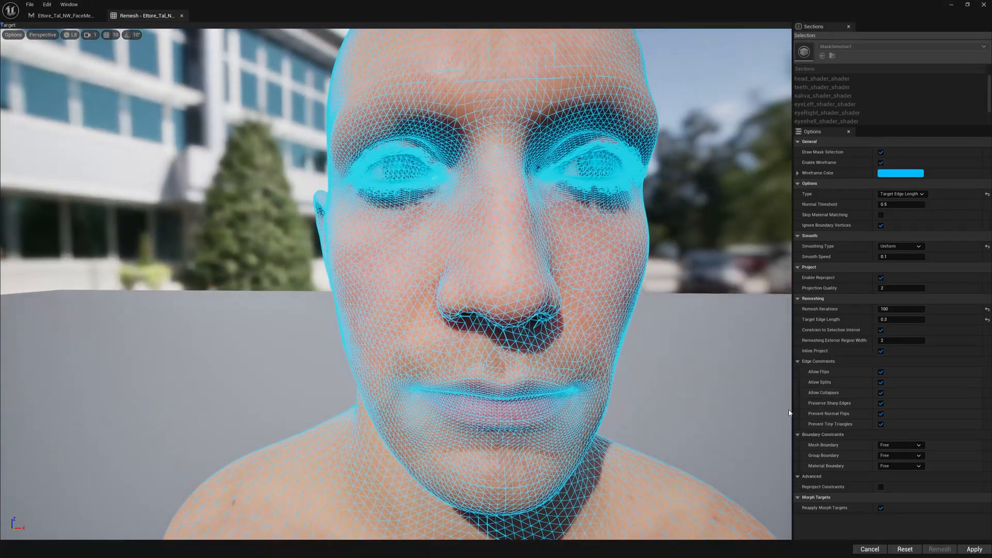
scroll(696, 399, down, 4)
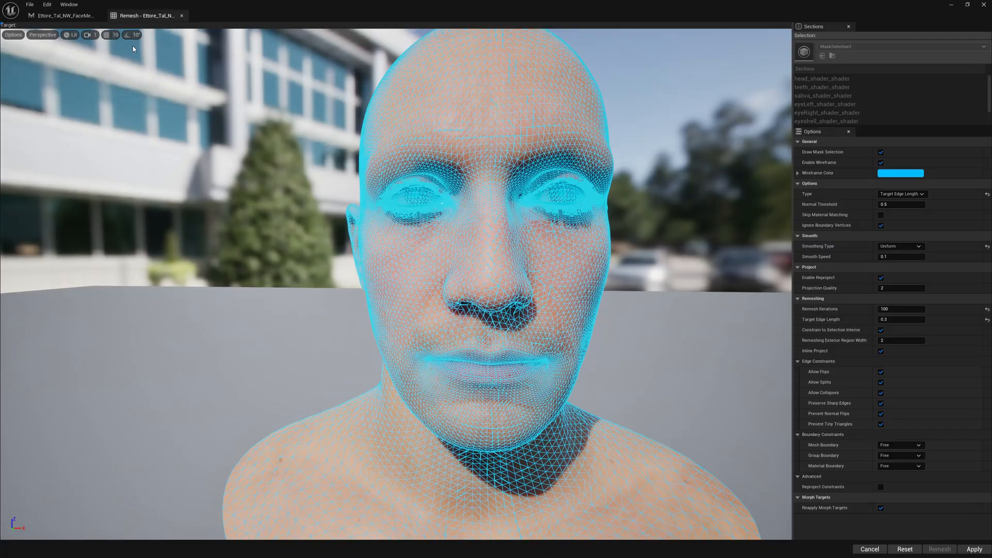
- Check the morph targets' vertex counts in the face mesh editor, return to the remesh and apply it
click(72, 15)
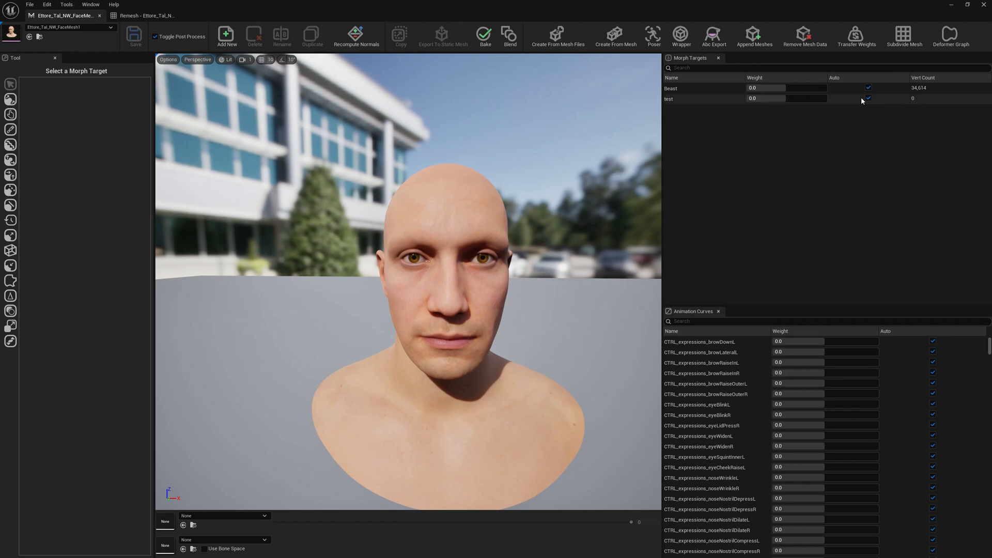
click(141, 15)
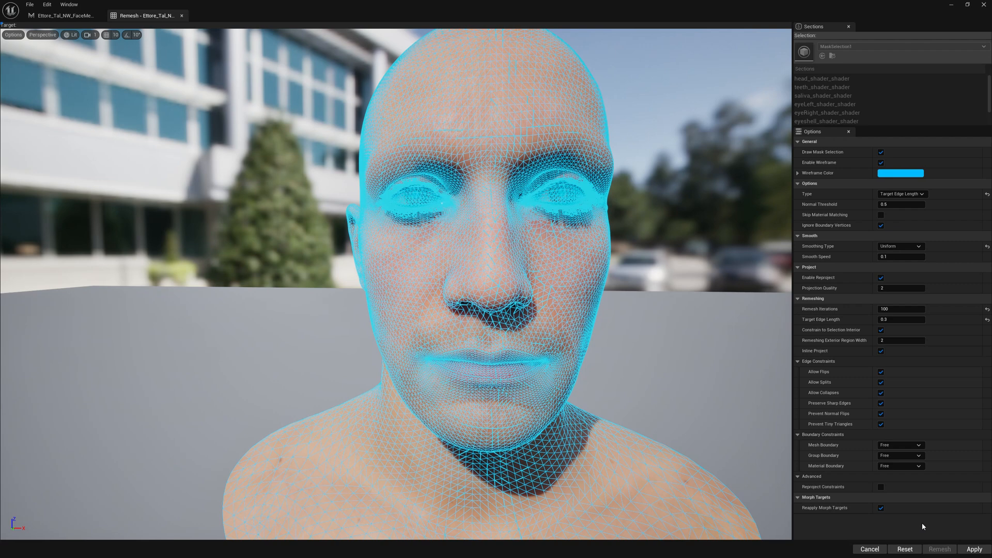
click(981, 553)
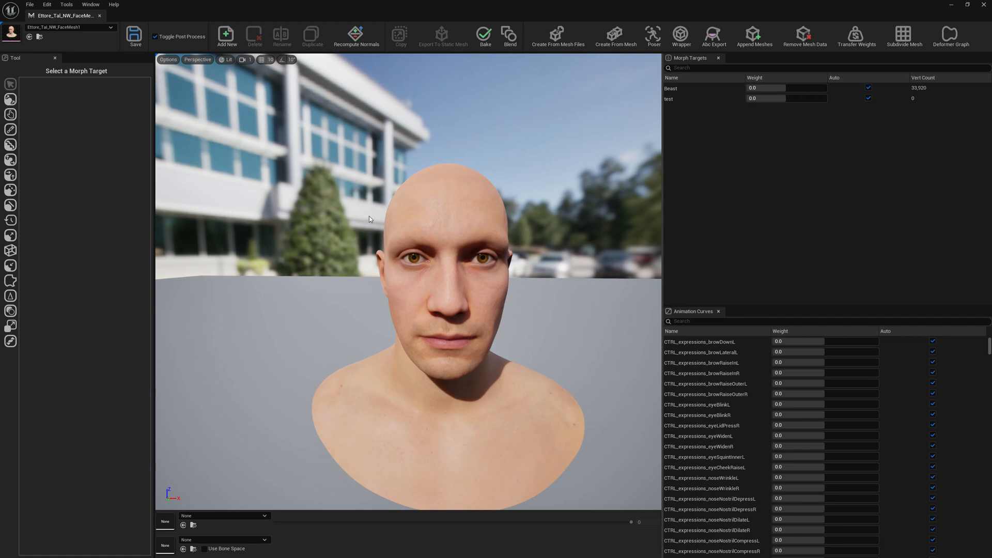
- View the remeshed face in Wireframe mode and return the viewport to Lit
click(228, 60)
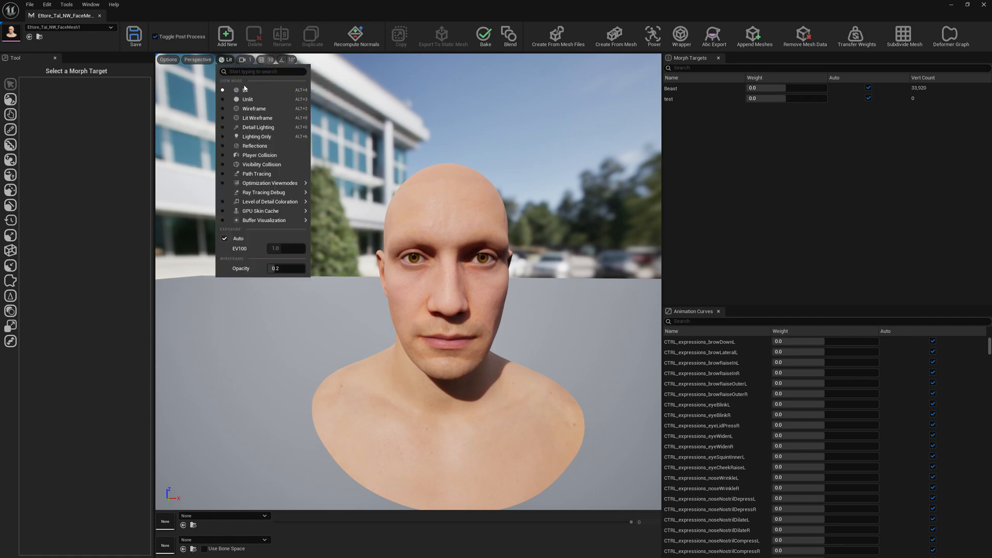
click(249, 104)
alt+drag(420, 231, 416, 285)
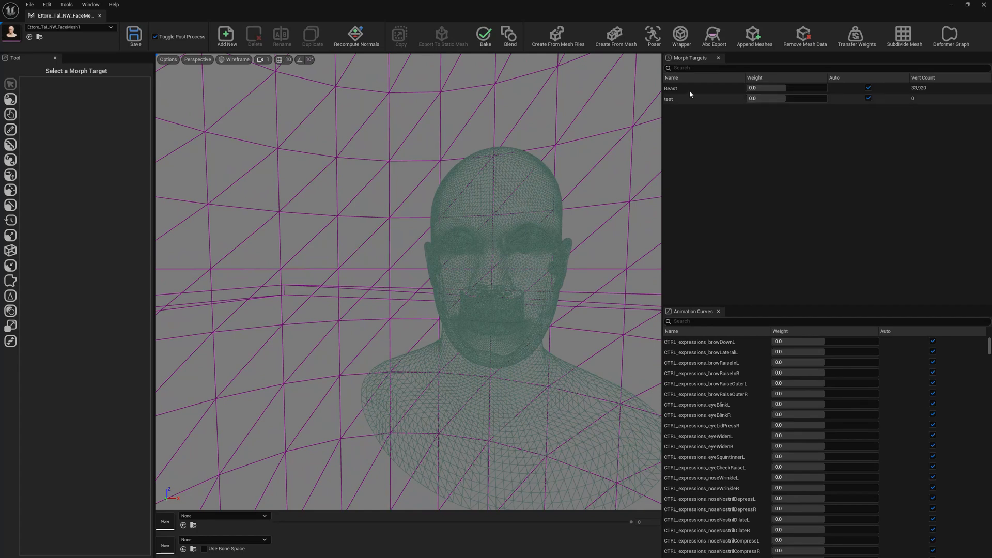
click(237, 60)
click(246, 90)
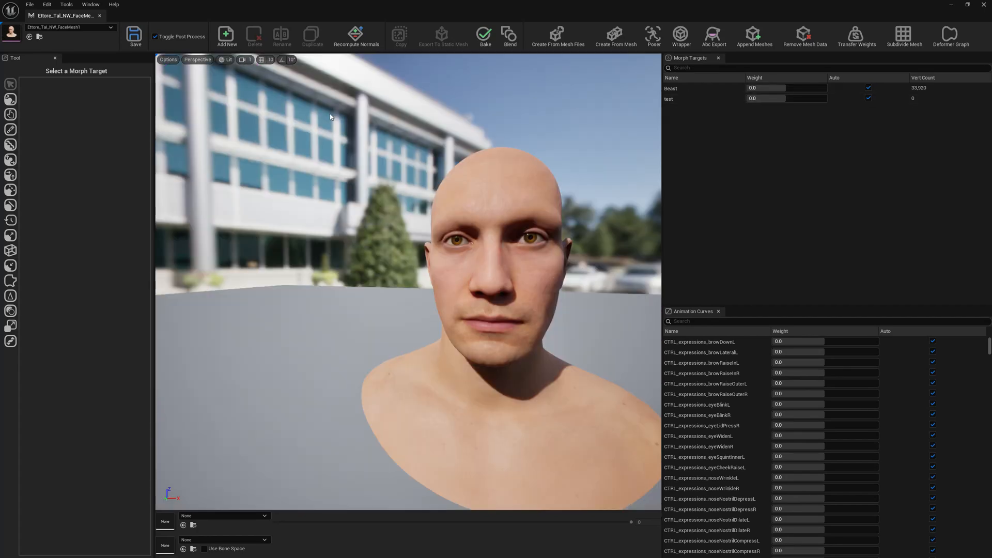
- Preview the Beast morph target at weight 1.0 on the remeshed head and restore its automatic weight
drag(786, 88, 828, 89)
alt+drag(613, 125, 558, 143)
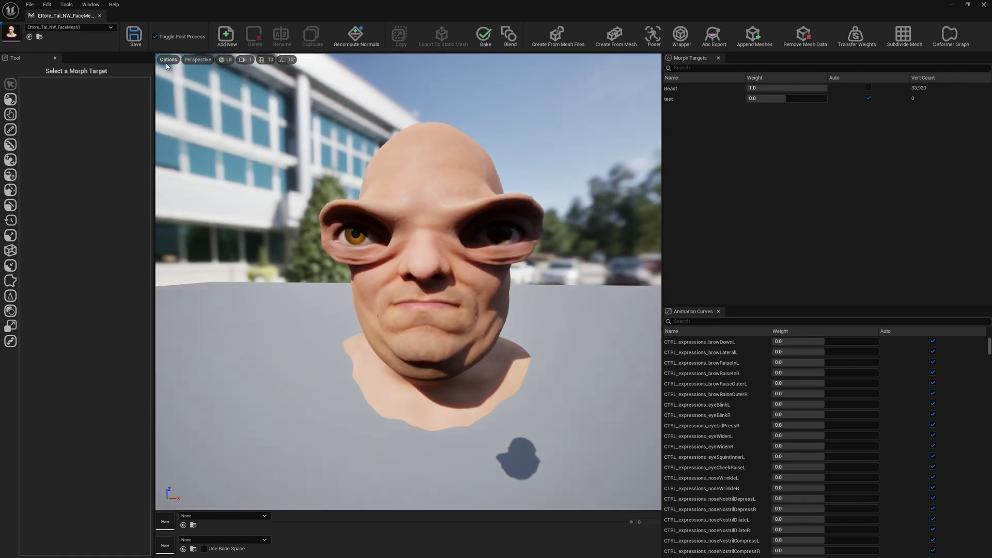
click(868, 87)
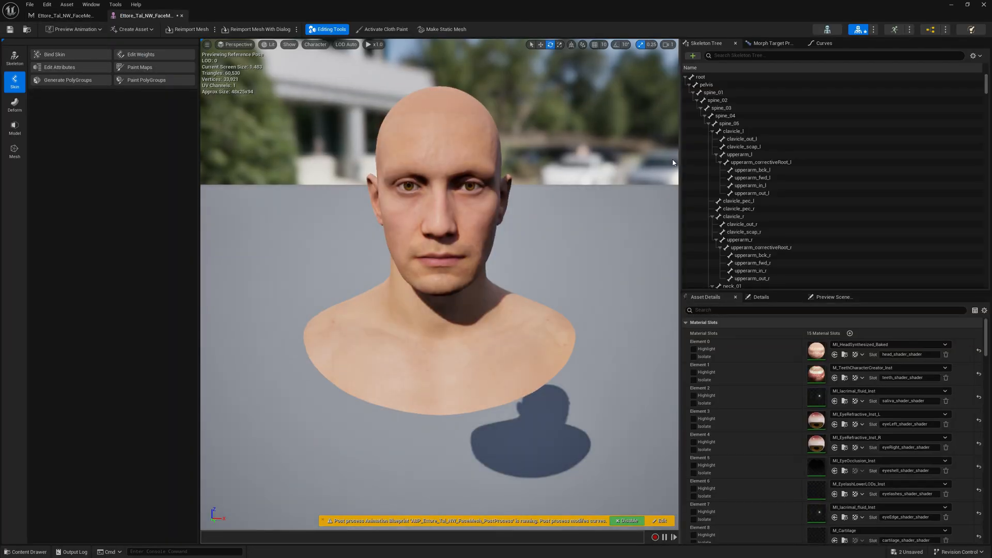
- Preview the specific animation mh_arkit_mapping_anim on the skeletal mesh and scrub through its timeline
click(832, 297)
click(846, 333)
click(846, 356)
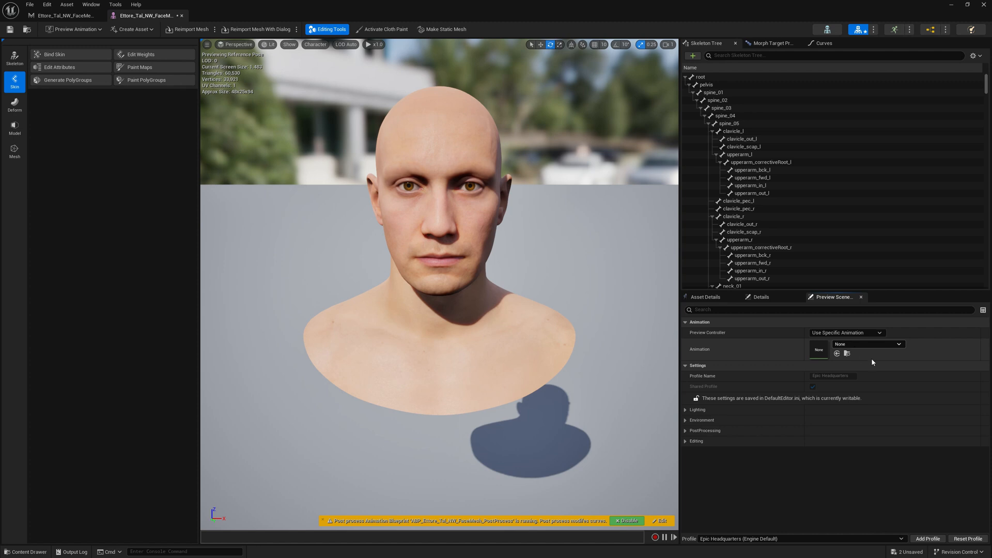
click(869, 344)
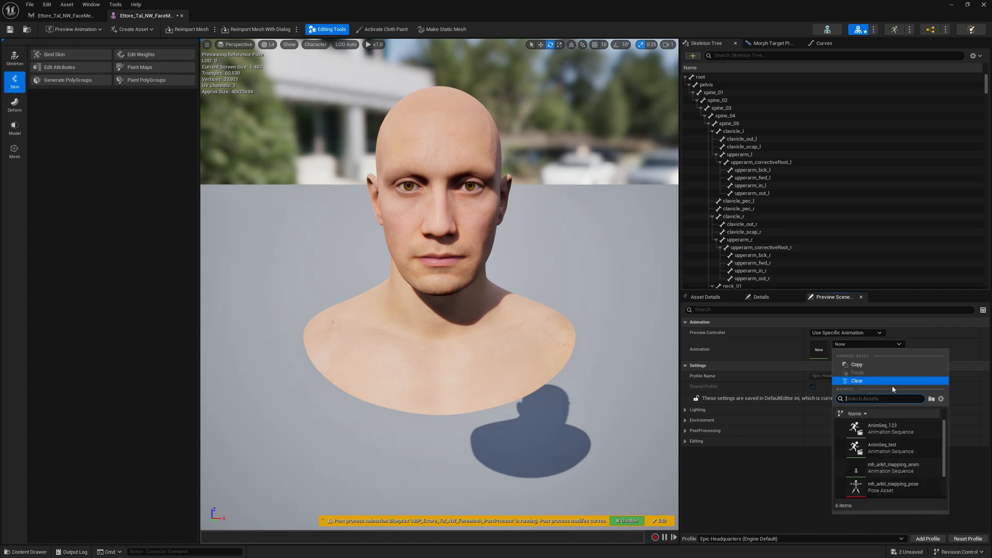
click(894, 468)
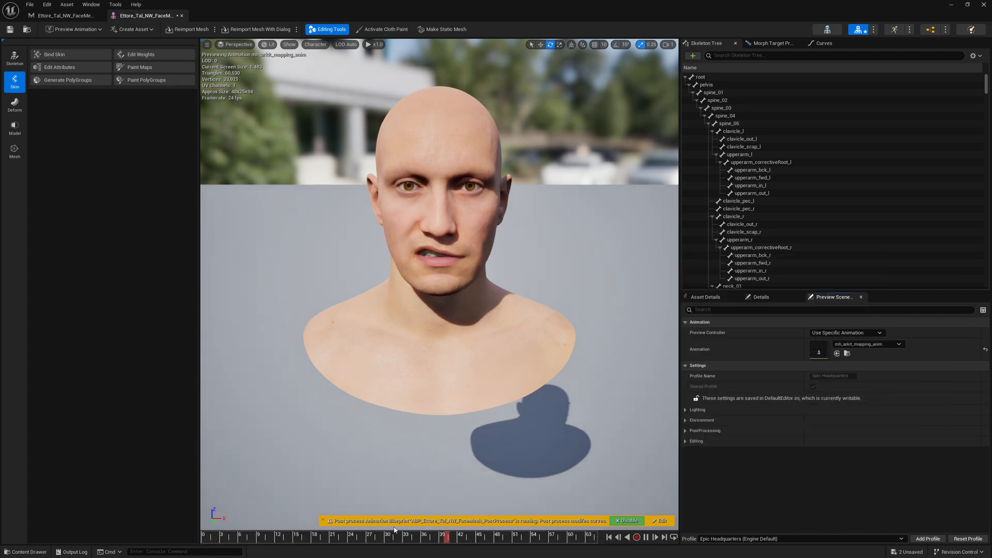
drag(345, 536, 430, 546)
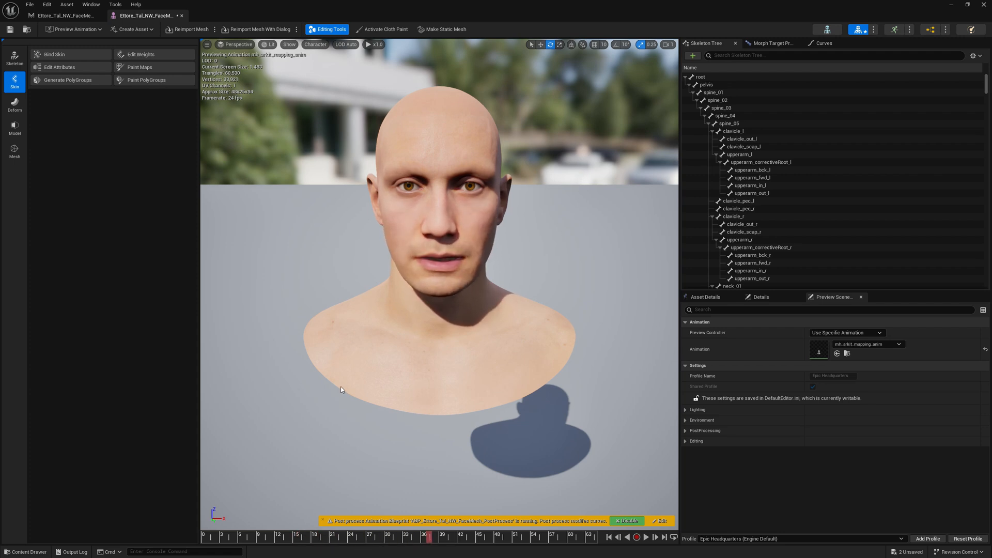
- Switch the skeletal mesh viewport to Wireframe and inspect the cheek and ear topology up close
click(270, 45)
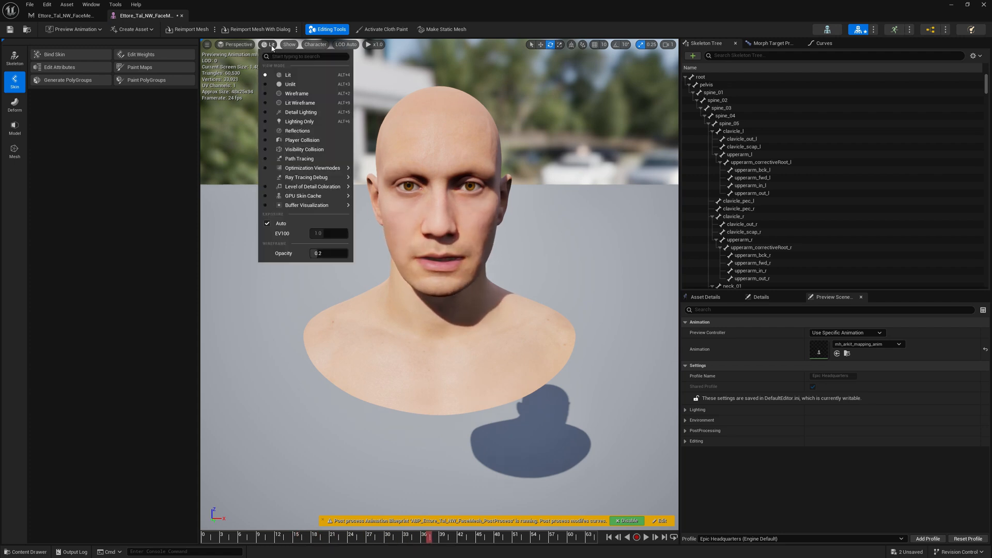
click(294, 95)
right_drag(366, 299, 463, 274)
mouse_move(404, 253)
right_down()
mouse_move(409, 258)
mouse_move(404, 252)
right_up()
right_drag(566, 330, 362, 320)
mouse_move(667, 126)
right_down()
mouse_move(677, 135)
mouse_move(667, 126)
right_up()
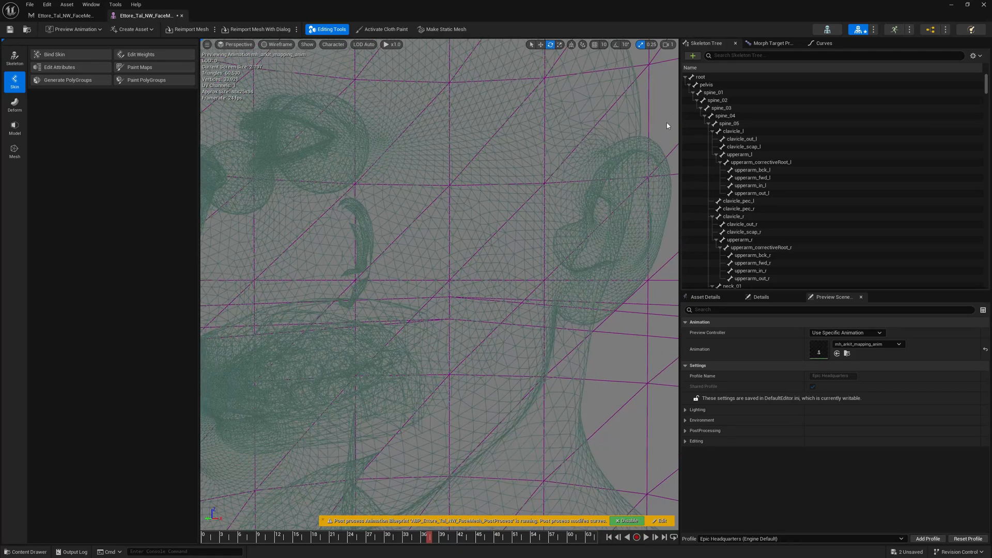
- Lower the viewport camera speed to 0.1 and return the viewport to Lit after viewing the whole head
click(668, 45)
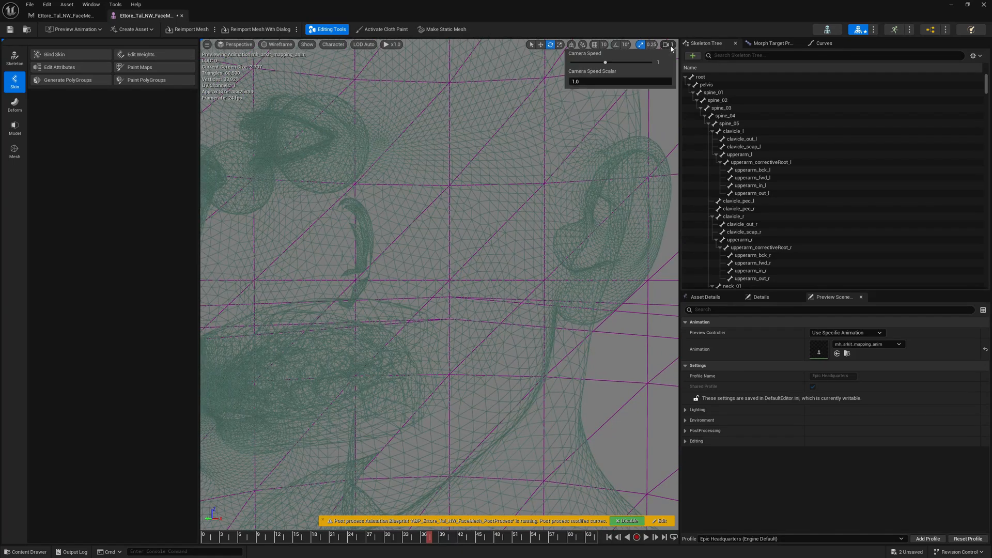
click(582, 63)
right_drag(567, 131, 490, 131)
alt+drag(439, 202, 556, 204)
alt+drag(504, 248, 540, 235)
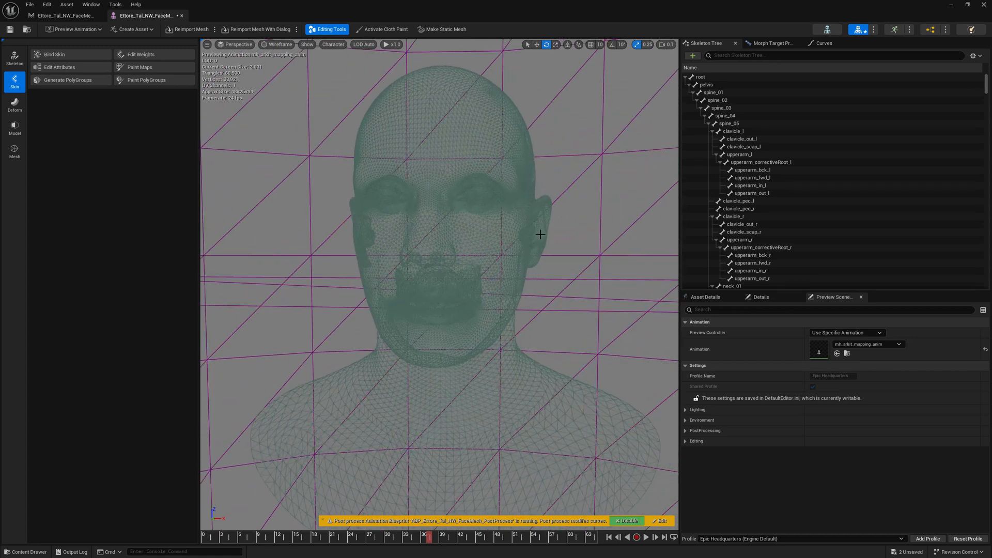
click(277, 44)
click(292, 64)
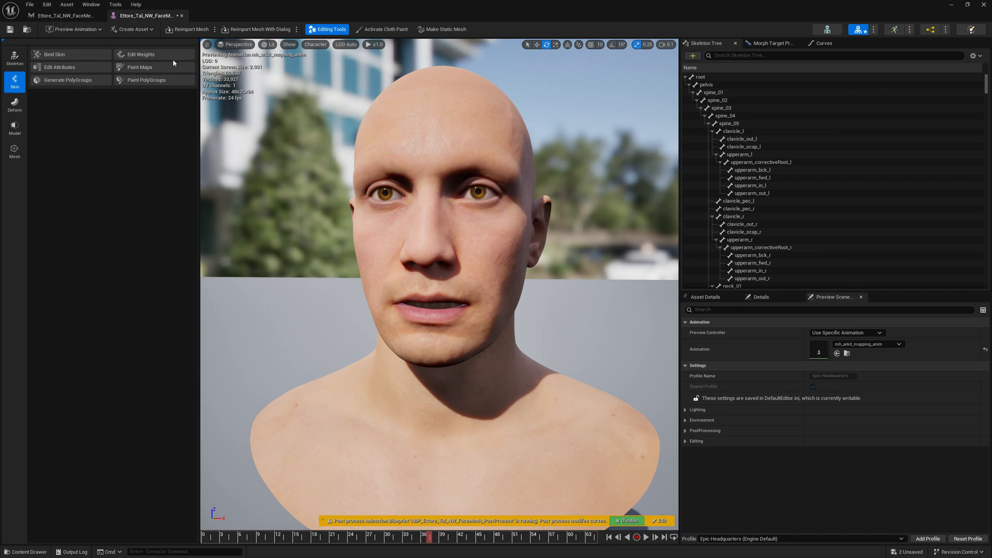
- Return to the face mesh editor, select the test morph target and activate the Move tool
click(69, 16)
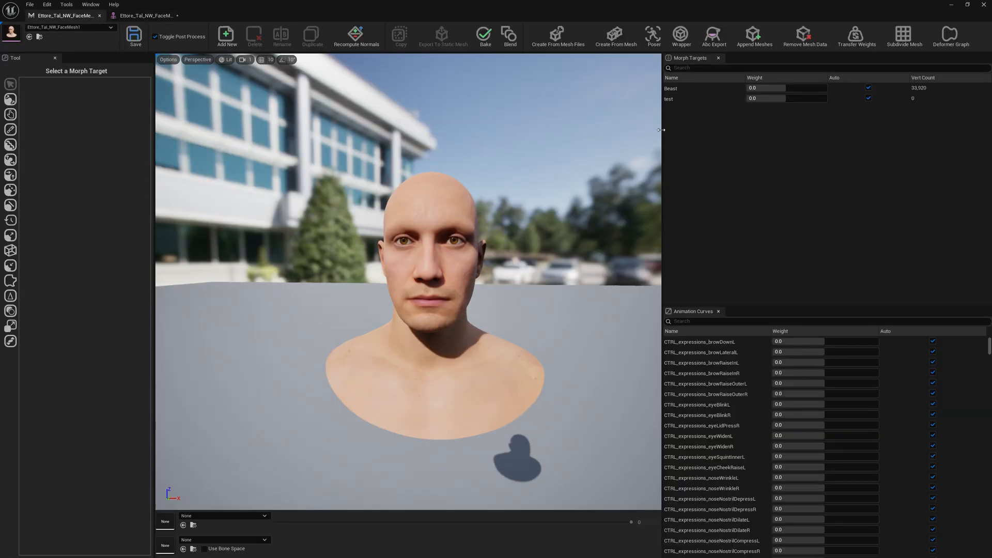
click(697, 96)
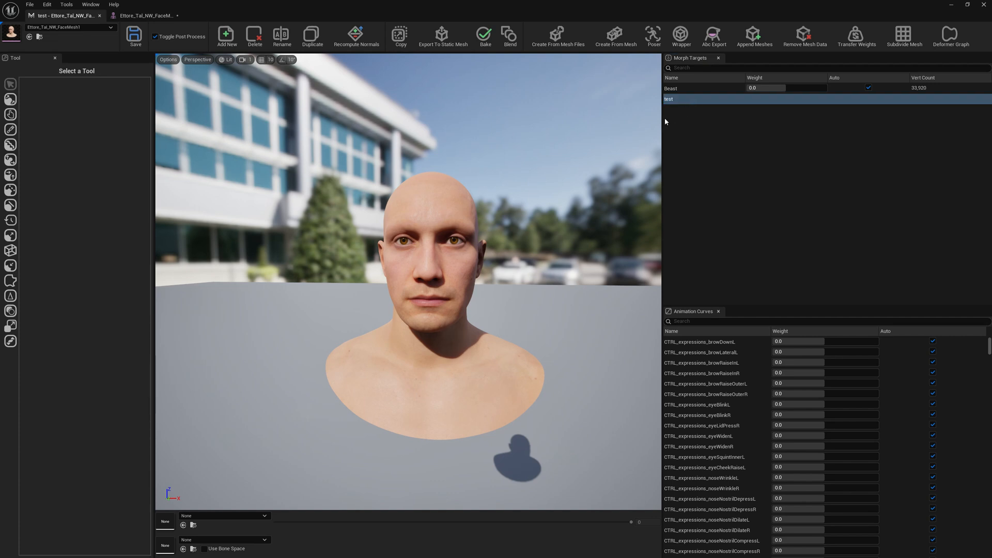
click(10, 100)
- Examine the remeshed wireframe of the face from the front and both sides
alt+right_drag(389, 212, 439, 212)
alt+drag(388, 212, 331, 189)
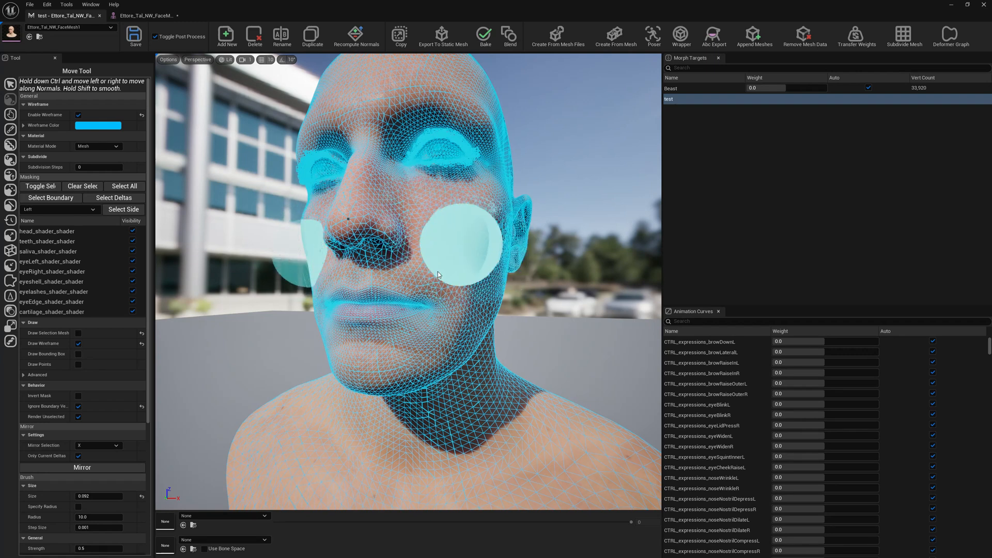
alt+drag(440, 253, 486, 254)
alt+right_drag(465, 253, 430, 244)
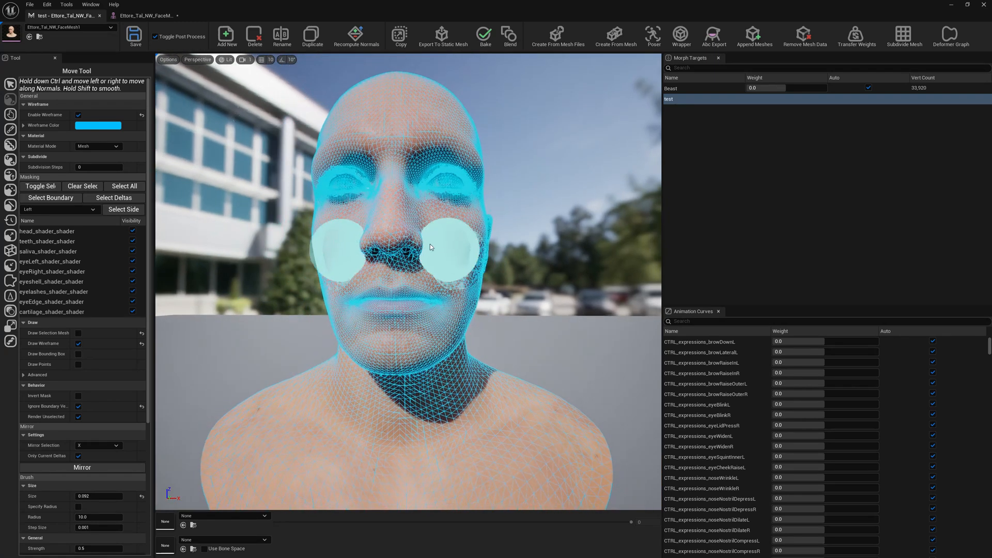
mouse_move(388, 253)
alt+mouse_down()
mouse_move(331, 256)
mouse_move(298, 235)
alt+mouse_up()
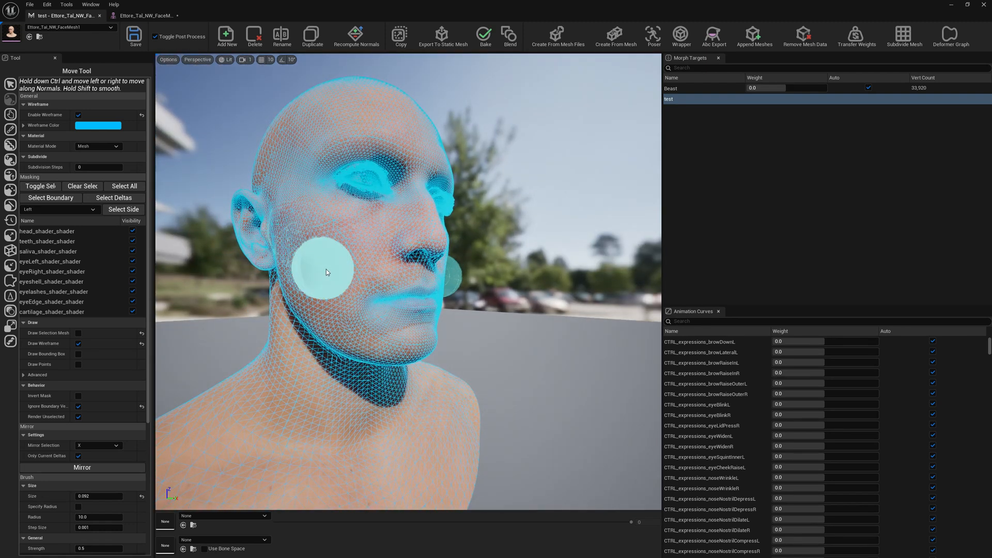
alt+drag(367, 291, 362, 272)
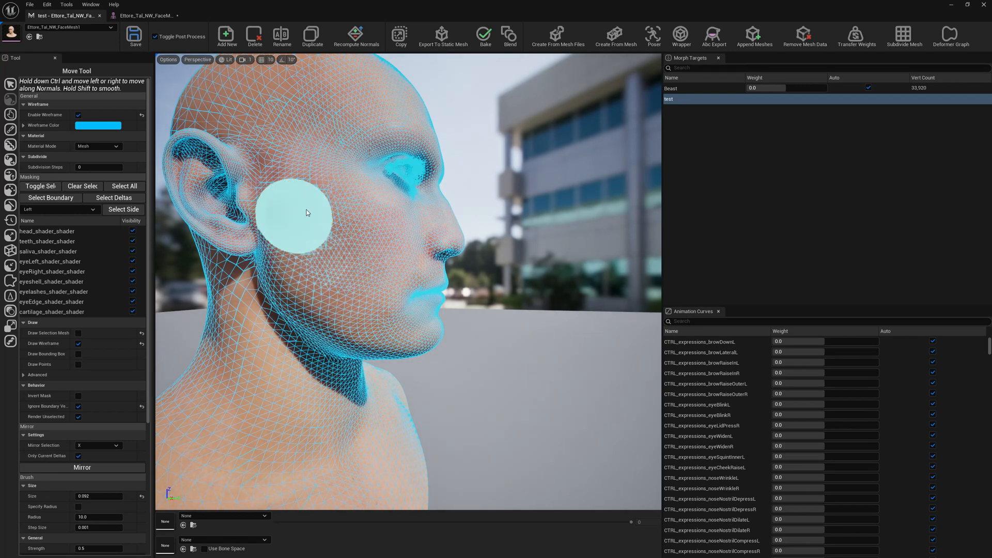
mouse_move(318, 226)
alt+mouse_down()
mouse_move(321, 237)
mouse_move(472, 222)
mouse_move(524, 247)
mouse_move(485, 278)
alt+mouse_up()
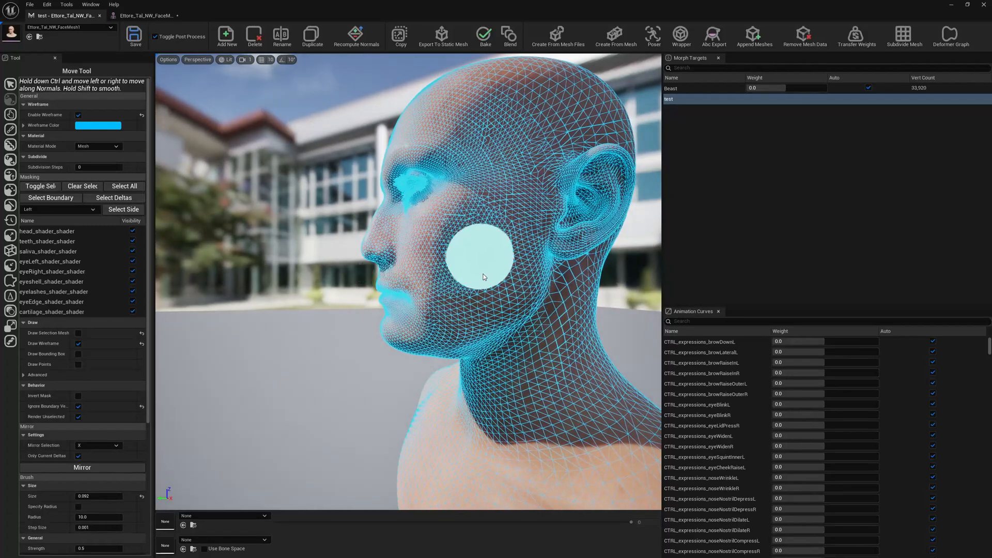
- Inspect the wireframe flow across the cheeks, jaw, ears and neck in both profiles, finishing with a close frontal view of the face
mouse_move(487, 210)
alt+mouse_down()
mouse_move(547, 232)
mouse_move(286, 262)
mouse_move(367, 254)
alt+mouse_up()
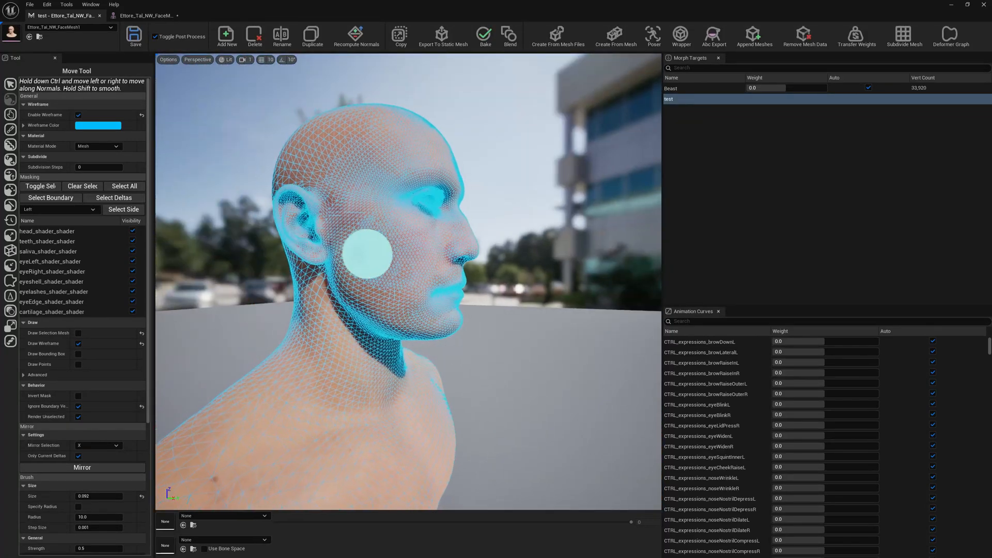
scroll(367, 254, up, 4)
alt+middle_drag(345, 235, 412, 235)
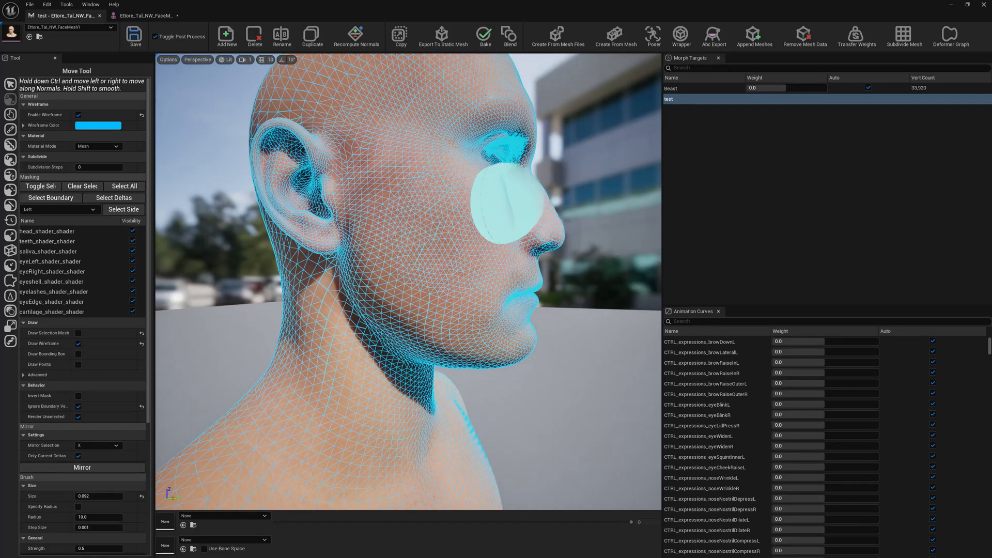
scroll(500, 206, down, 3)
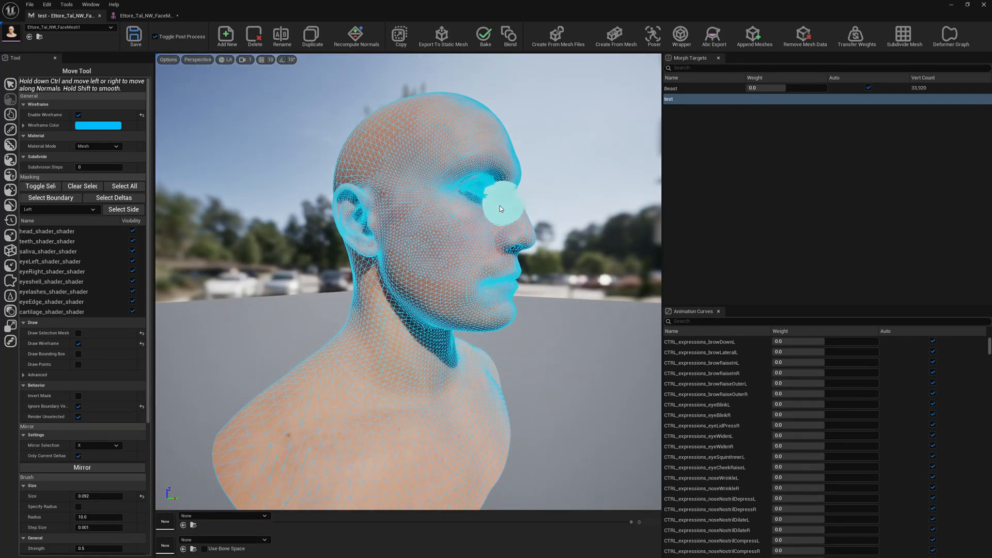
right_drag(498, 205, 356, 160)
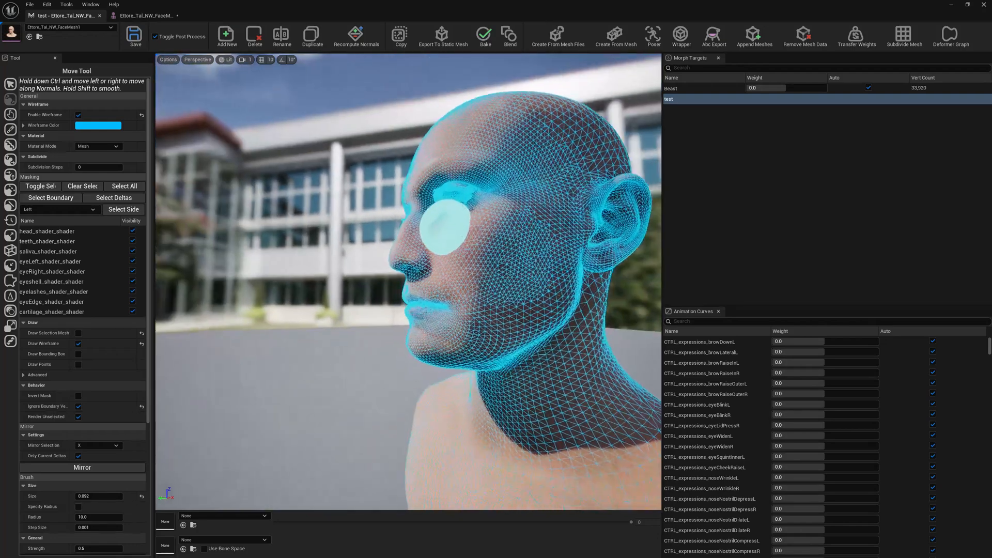
right_drag(445, 227, 483, 217)
right_drag(550, 230, 470, 259)
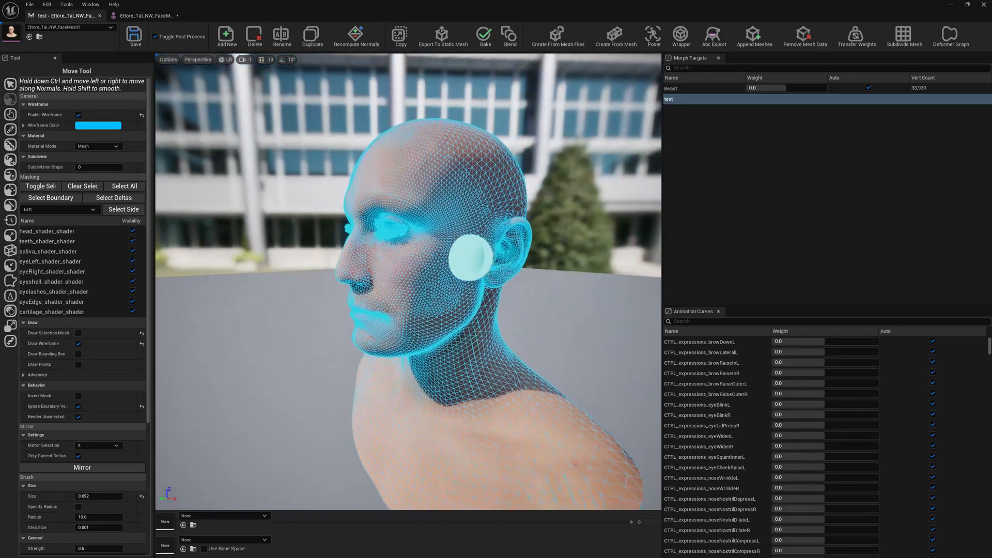
mouse_move(453, 316)
right_down()
mouse_move(564, 321)
mouse_move(421, 365)
mouse_move(443, 355)
mouse_move(379, 311)
mouse_move(441, 312)
mouse_move(421, 374)
mouse_move(517, 421)
mouse_move(571, 298)
mouse_move(567, 254)
mouse_move(594, 365)
mouse_move(620, 290)
mouse_move(589, 341)
mouse_move(482, 399)
mouse_move(567, 406)
mouse_move(525, 350)
mouse_move(500, 353)
mouse_move(553, 336)
mouse_move(566, 321)
right_up()
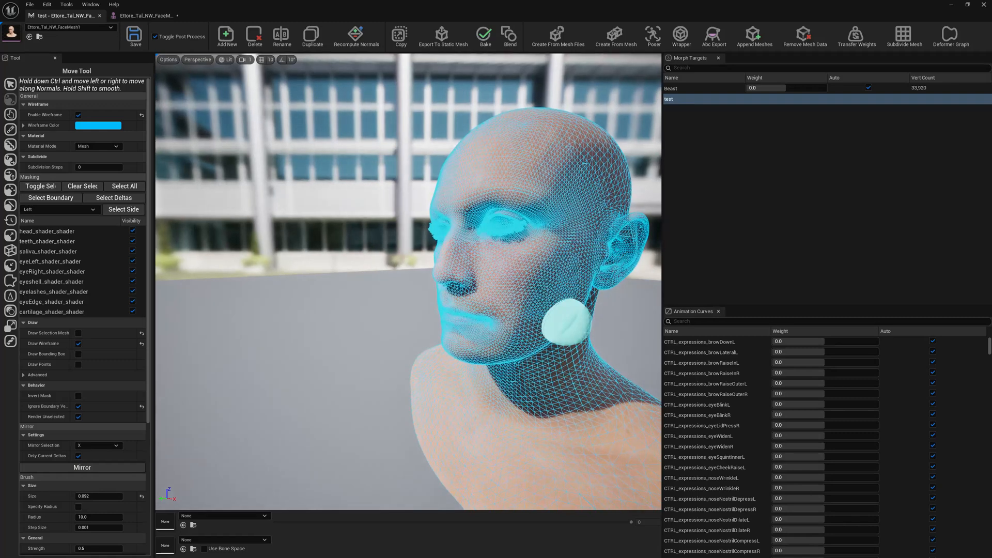
right_drag(452, 319, 558, 305)
right_drag(434, 304, 515, 297)
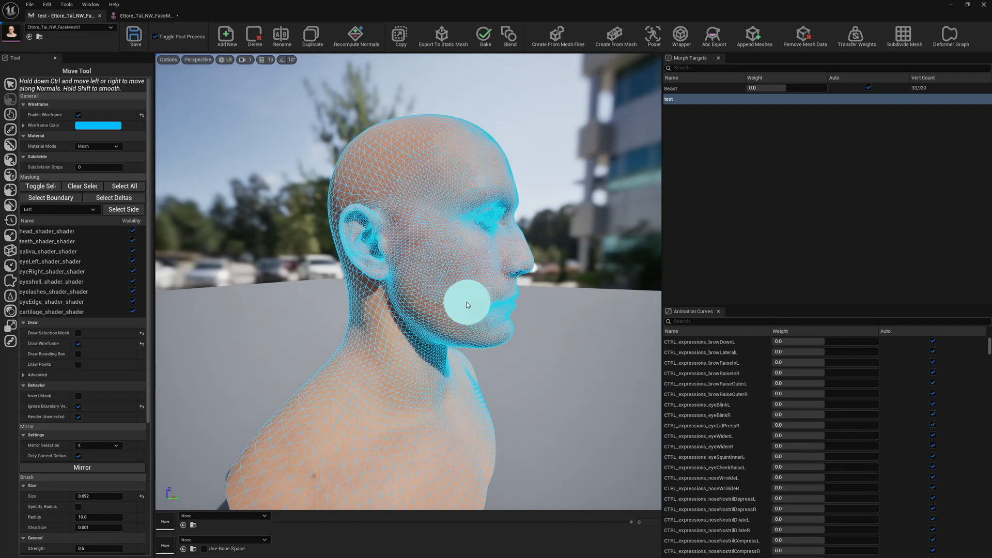
mouse_move(466, 301)
right_down()
mouse_move(510, 304)
mouse_move(501, 359)
mouse_move(488, 359)
mouse_move(518, 359)
mouse_move(489, 325)
mouse_move(443, 326)
right_up()
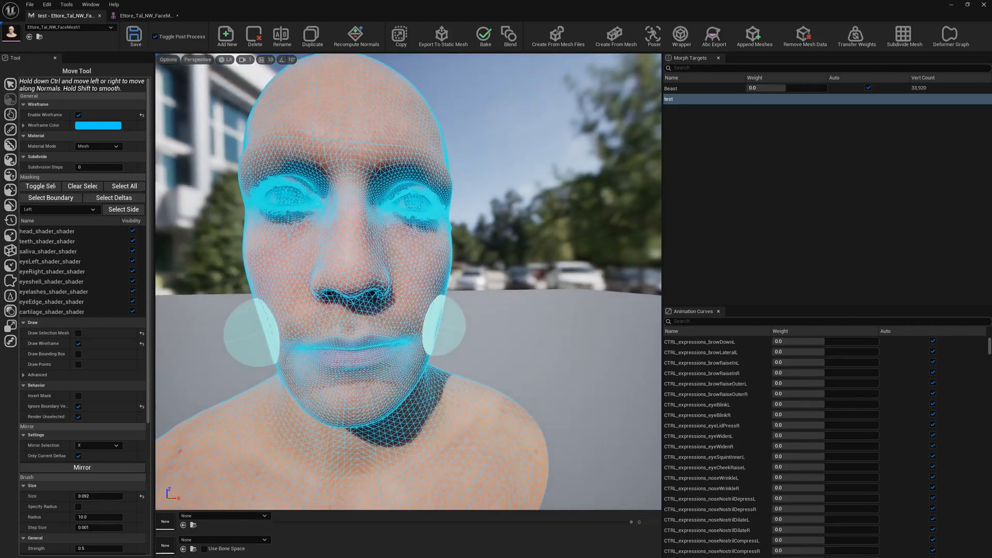